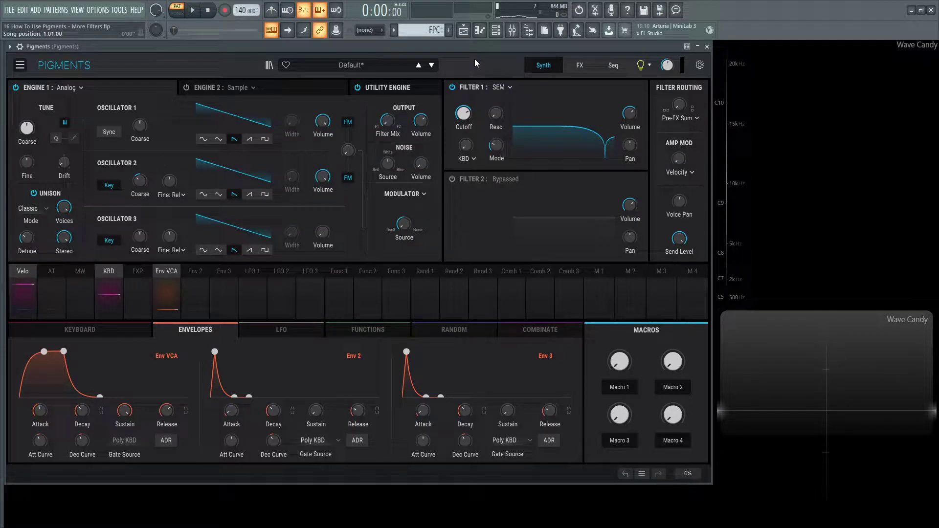
# - Keep SEM as Filter 1's type and morph its mode to pure low-pass
pyautogui.click(504, 86)
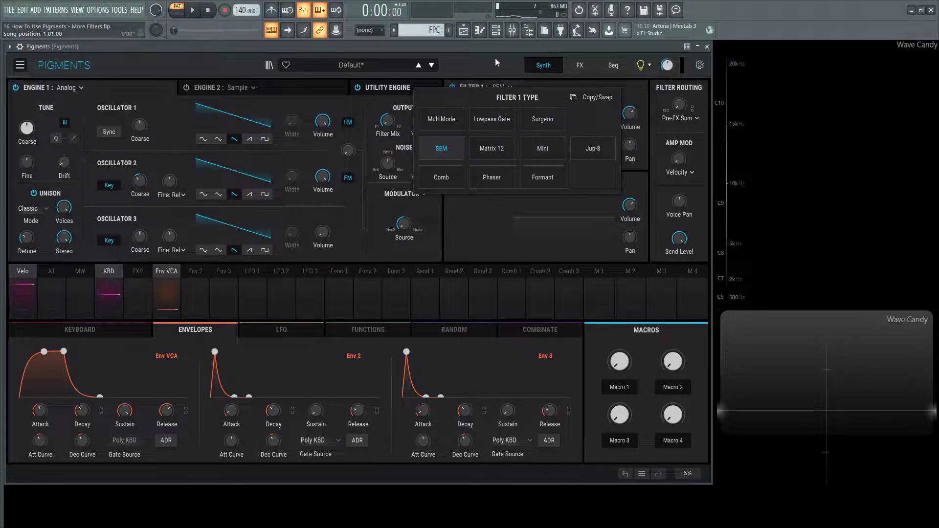
pyautogui.click(452, 150)
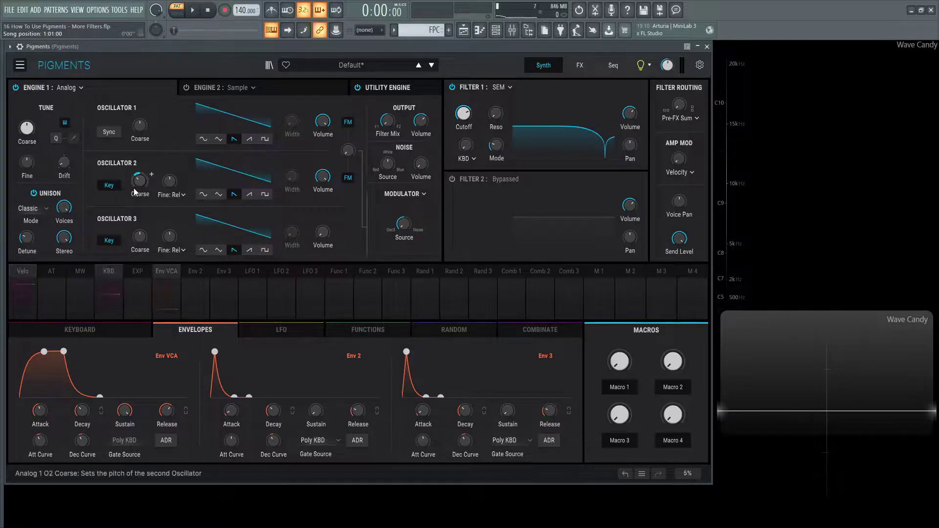
pyautogui.moveTo(140, 191)
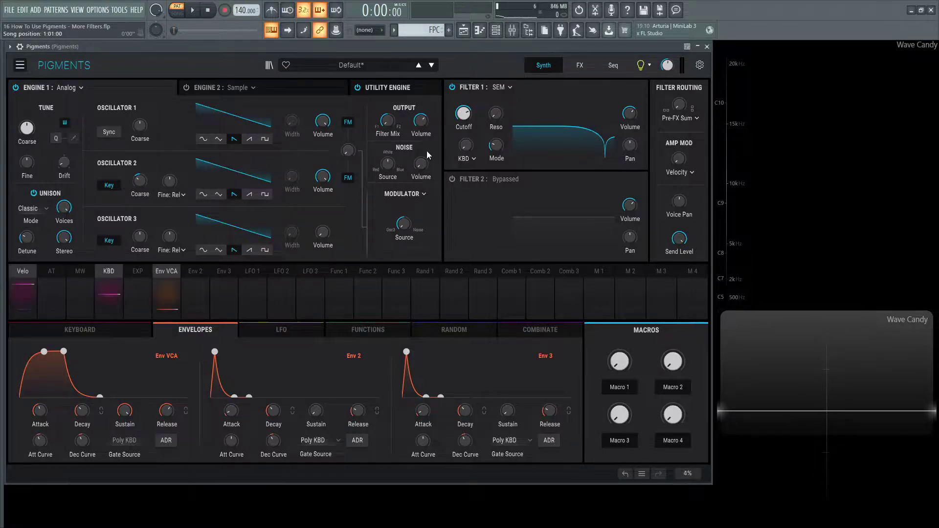
pyautogui.moveTo(496, 145)
pyautogui.mouseDown()
pyautogui.moveTo(496, 157)
pyautogui.moveTo(496, 147)
pyautogui.mouseUp()
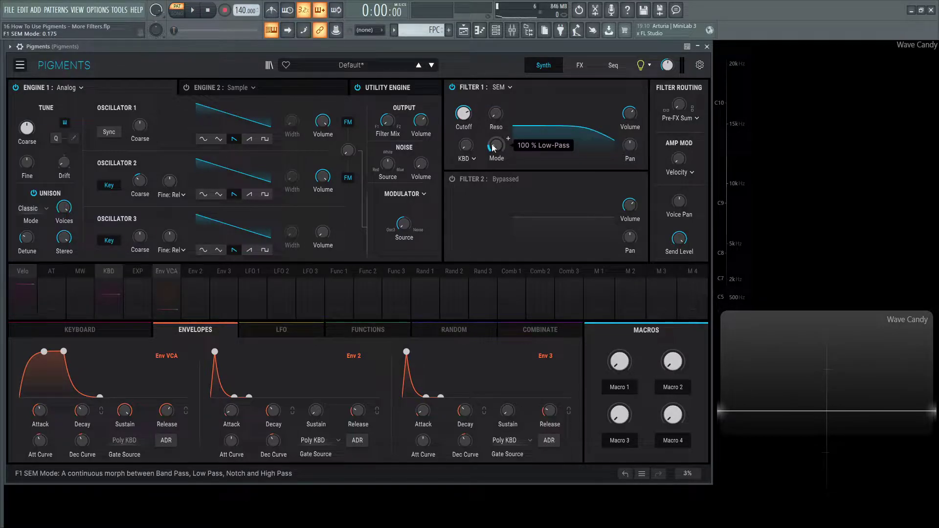
# - Sweep the SEM cutoff down to about 412 Hz and back up, ending near 5418 Hz
pyautogui.moveTo(460, 116)
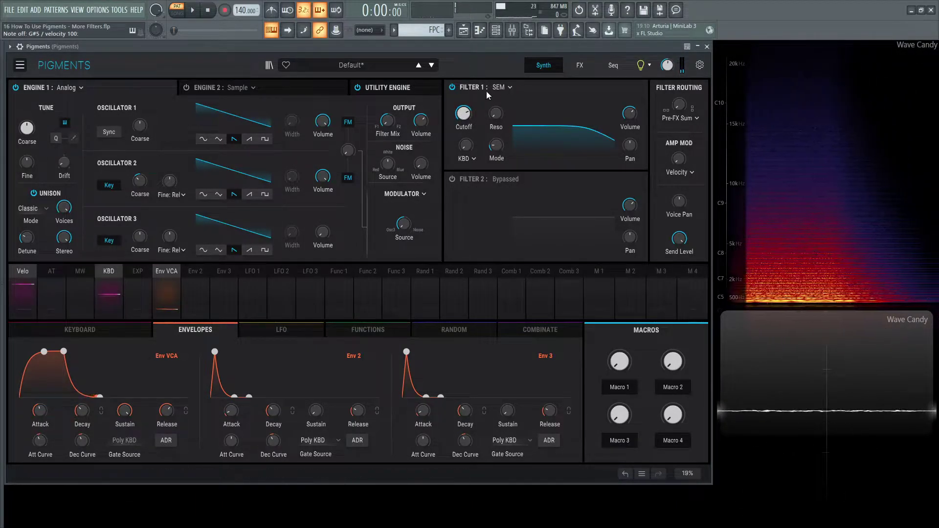
pyautogui.moveTo(508, 139)
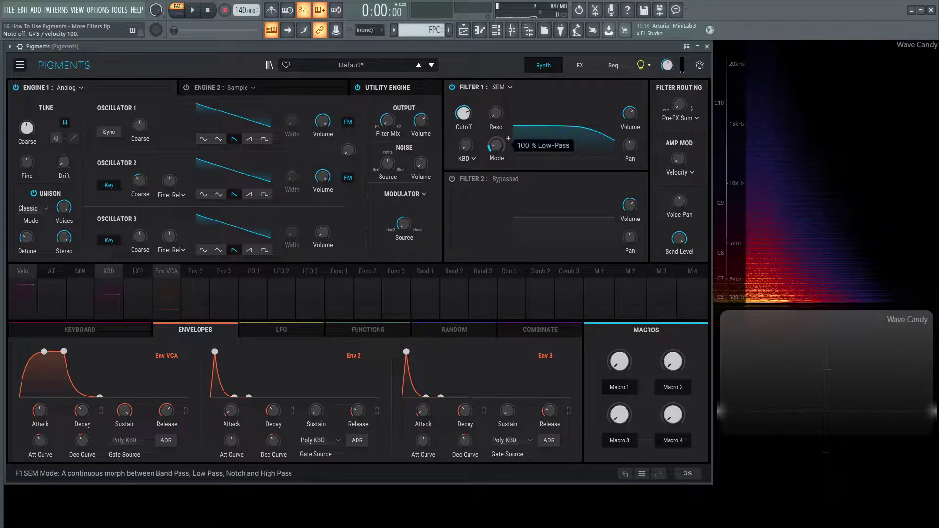
pyautogui.moveTo(463, 114)
pyautogui.mouseDown()
pyautogui.moveTo(463, 125)
pyautogui.moveTo(464, 109)
pyautogui.mouseUp()
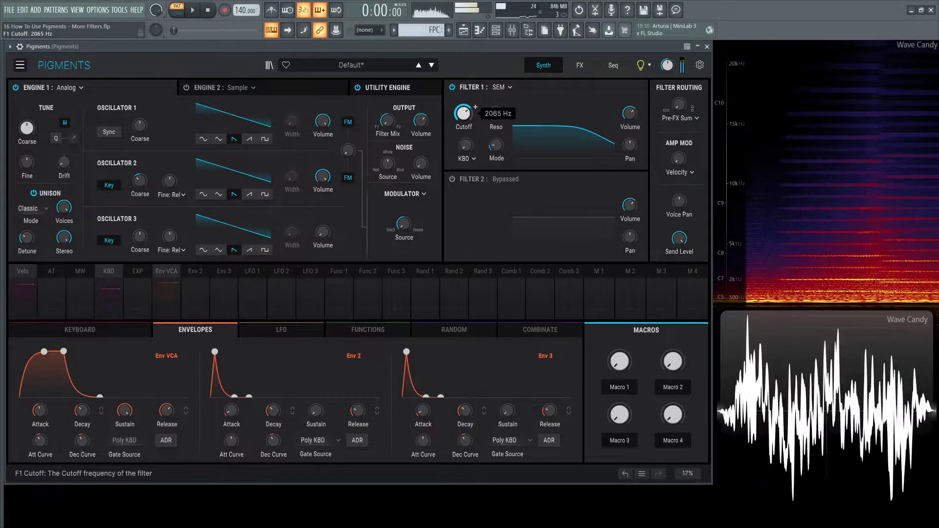
pyautogui.moveTo(463, 113); pyautogui.dragTo(463, 112)
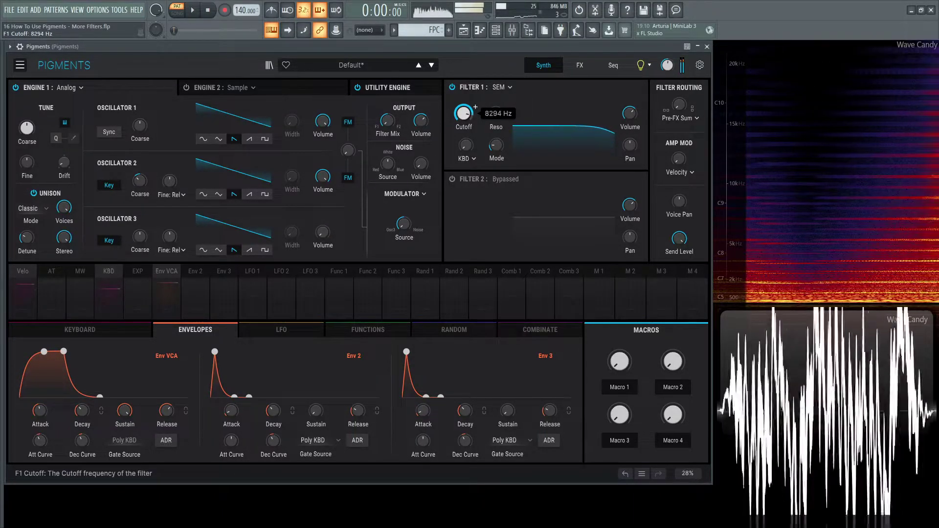
pyautogui.moveTo(463, 113)
pyautogui.mouseDown()
pyautogui.moveTo(495, 111)
pyautogui.moveTo(464, 111)
pyautogui.mouseUp()
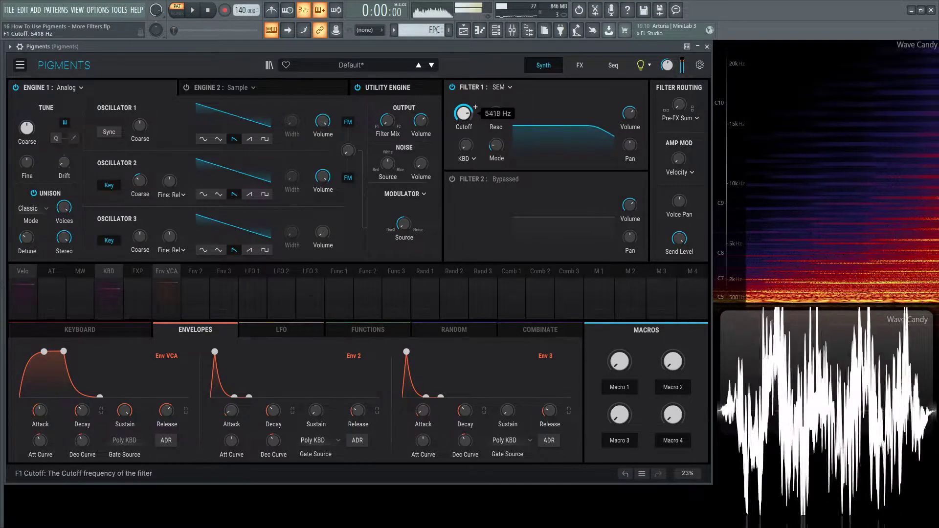
pyautogui.moveTo(463, 113); pyautogui.dragTo(467, 116)
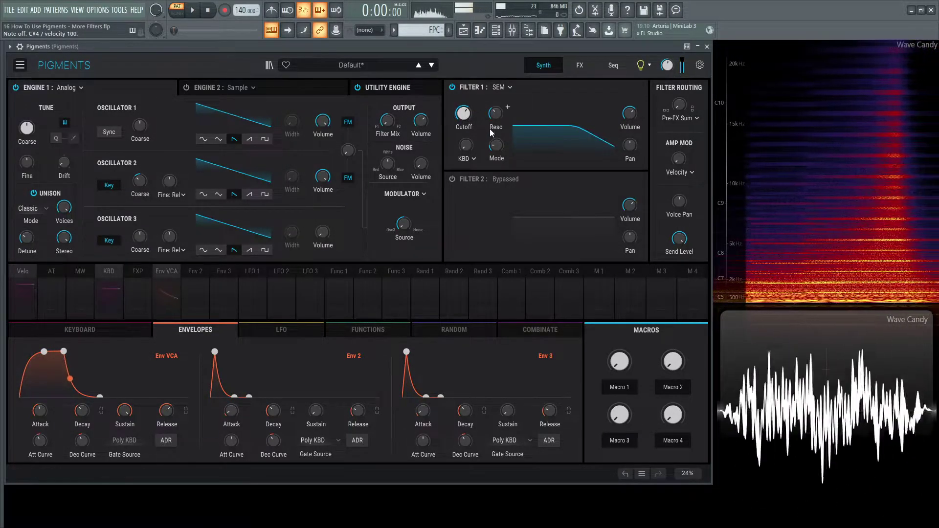
# - Audition SEM band-pass with cutoff sweeps from 68 to 1470 Hz, then blend 40% low-pass/60% notch
pyautogui.moveTo(495, 147); pyautogui.dragTo(495, 164)
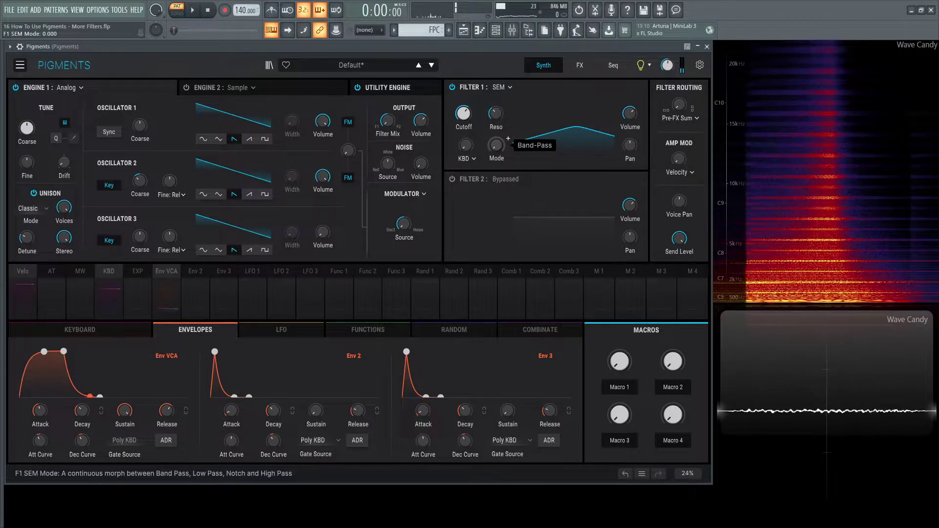
pyautogui.moveTo(463, 112); pyautogui.dragTo(464, 145)
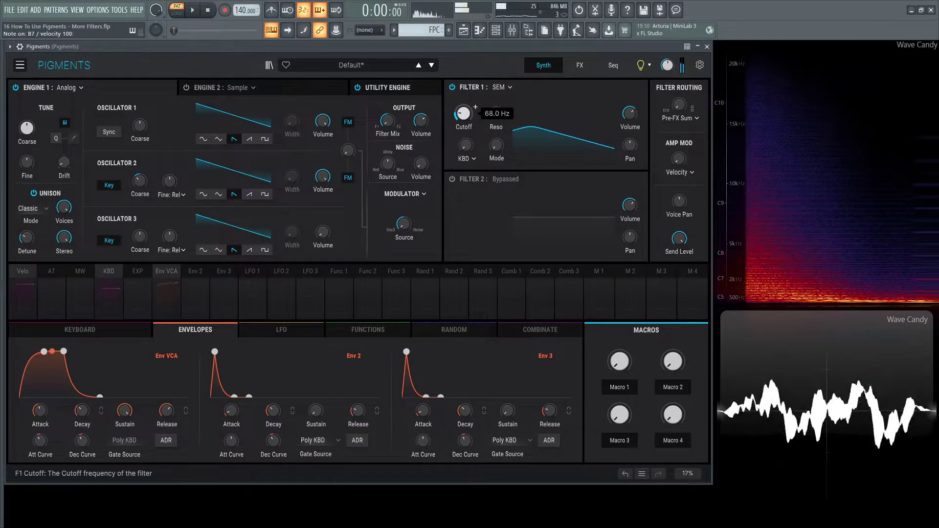
pyautogui.moveTo(463, 145); pyautogui.dragTo(463, 139)
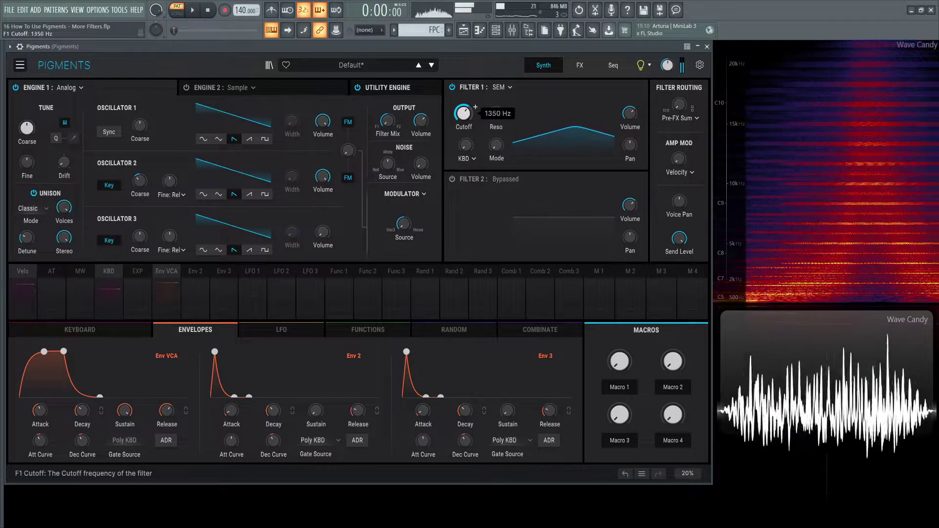
pyautogui.moveTo(475, 107); pyautogui.dragTo(474, 107)
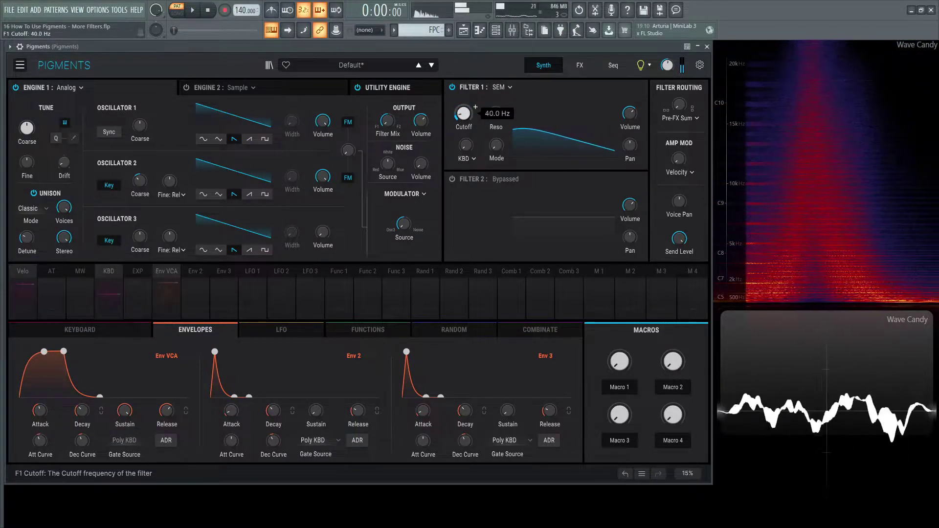
pyautogui.moveTo(508, 139); pyautogui.dragTo(508, 138)
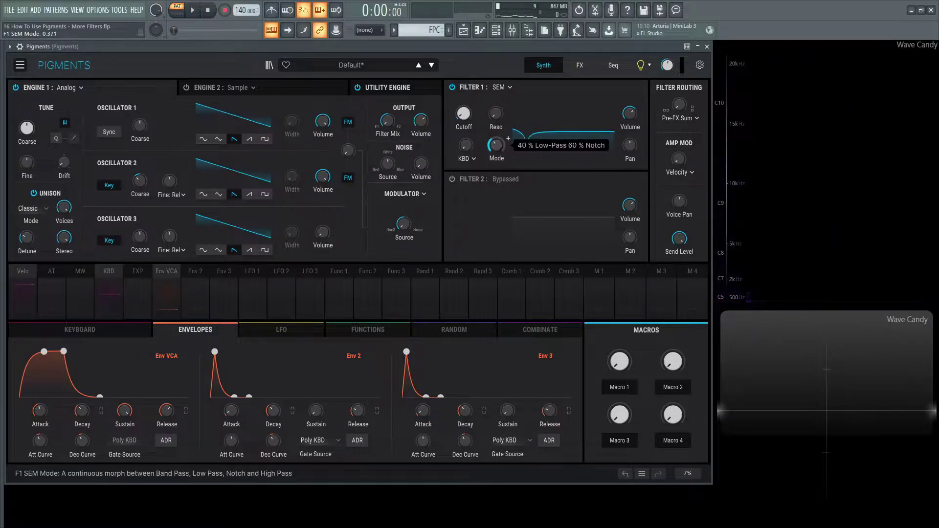
# - Sweep the cutoff between about 59.5 Hz and 8533 Hz while morphing through notch to high-pass
pyautogui.moveTo(475, 107); pyautogui.dragTo(475, 106)
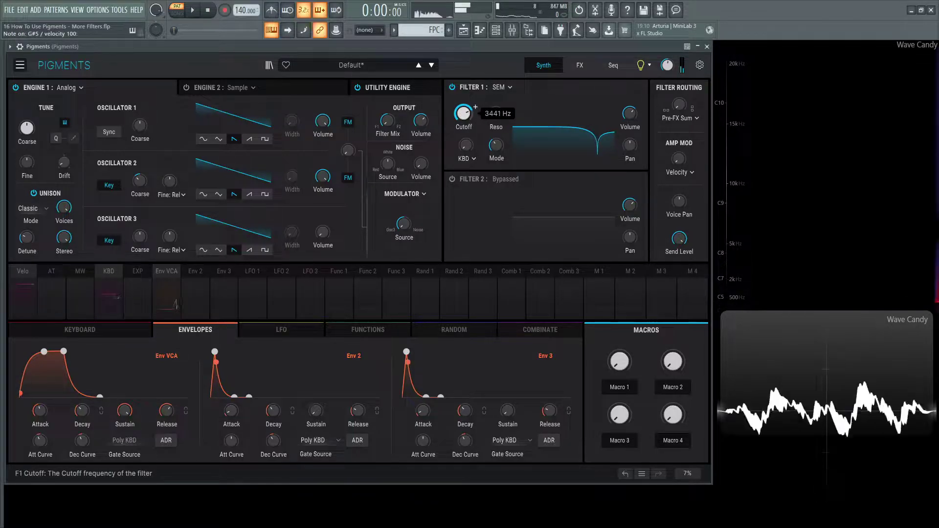
pyautogui.moveTo(474, 106)
pyautogui.mouseDown()
pyautogui.moveTo(495, 115)
pyautogui.moveTo(463, 113)
pyautogui.moveTo(475, 107)
pyautogui.mouseUp()
pyautogui.moveTo(508, 138); pyautogui.dragTo(508, 138)
pyautogui.moveTo(475, 106); pyautogui.dragTo(475, 106)
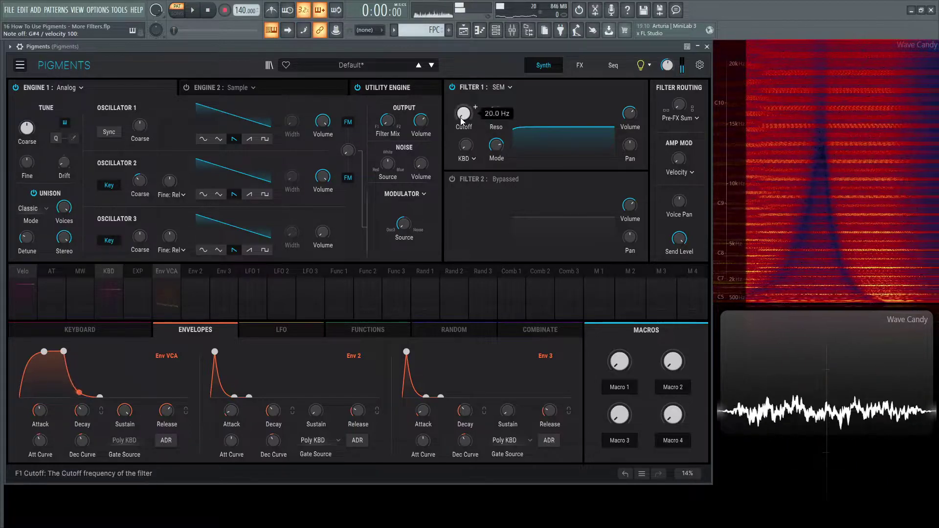
pyautogui.moveTo(496, 144); pyautogui.dragTo(496, 145)
# - Switch Filter 1 to the Matrix 12 type and raise its cutoff to 68 Hz
pyautogui.click(501, 89)
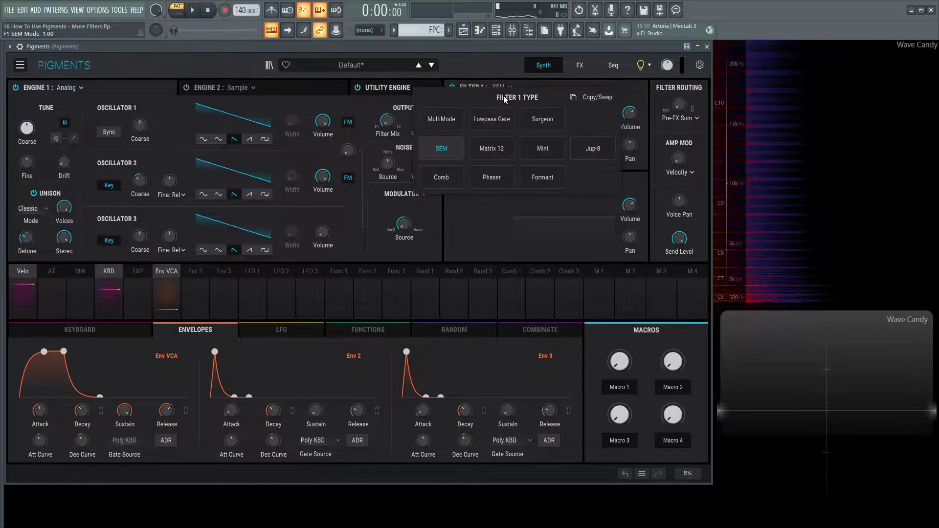
pyautogui.click(501, 155)
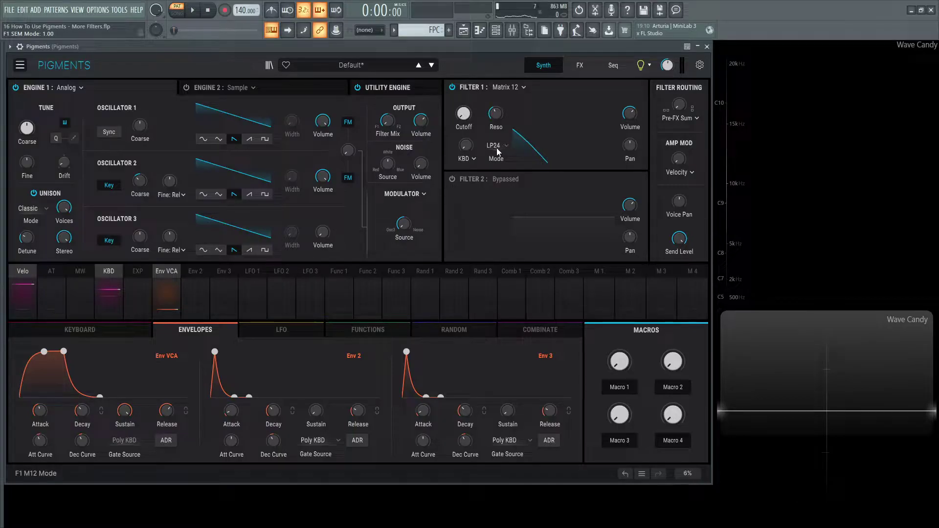
pyautogui.moveTo(468, 117); pyautogui.dragTo(475, 106)
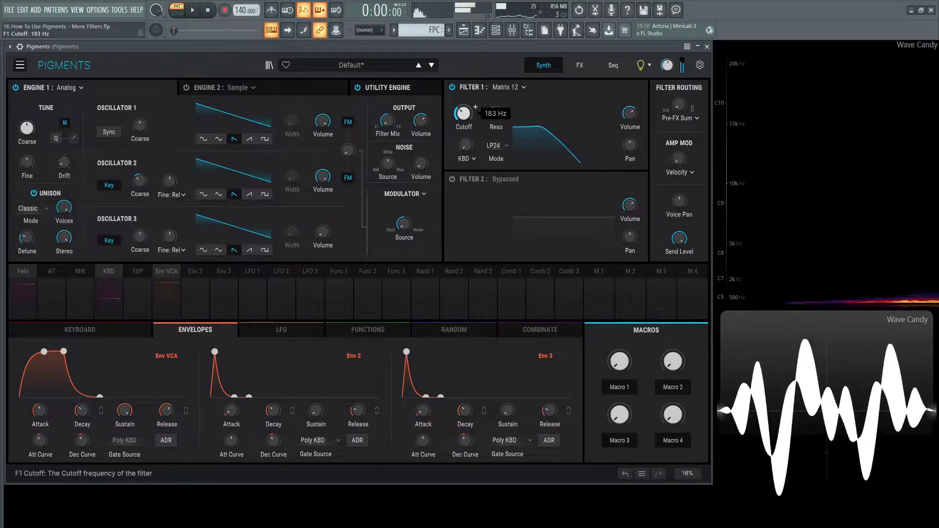
# - Sweep the Matrix 12 cutoff between about 546 Hz and 13440 Hz, then raise resonance
pyautogui.scroll(6, 475, 107)
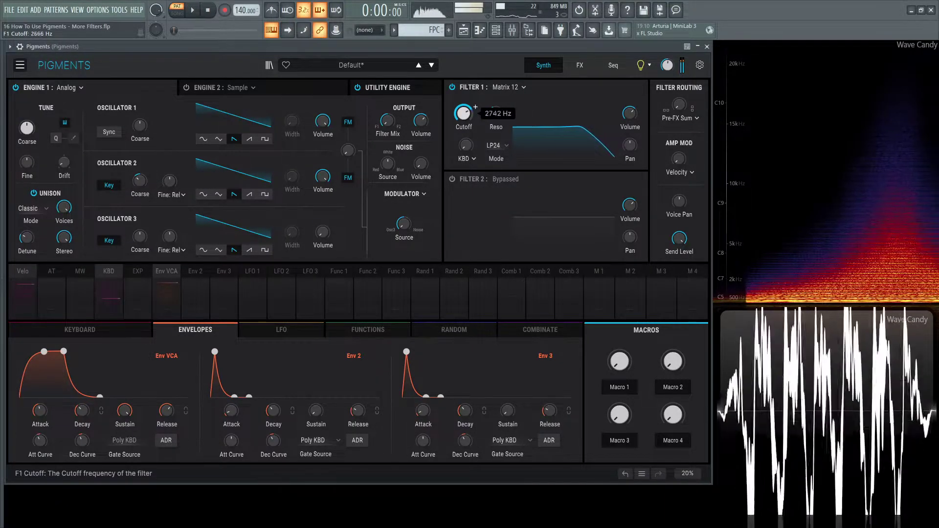
pyautogui.scroll(2, 475, 106)
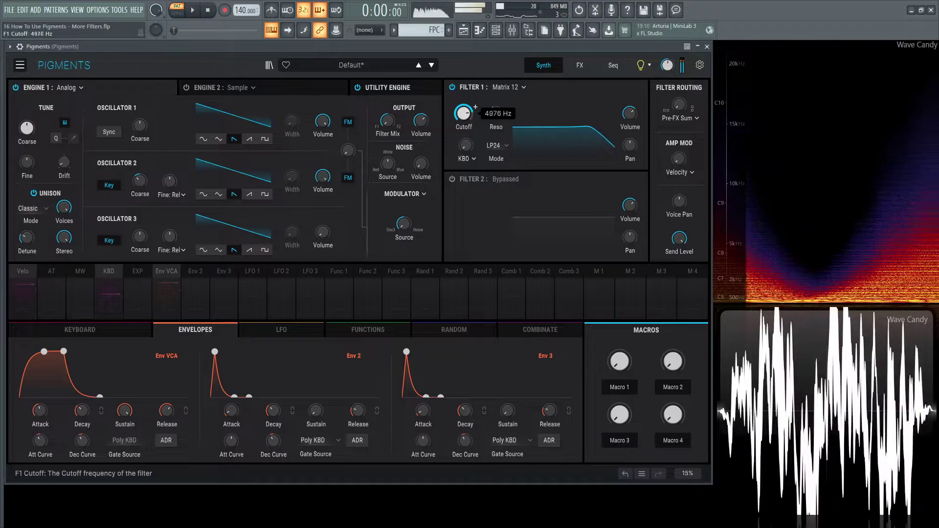
pyautogui.scroll(6, 475, 106)
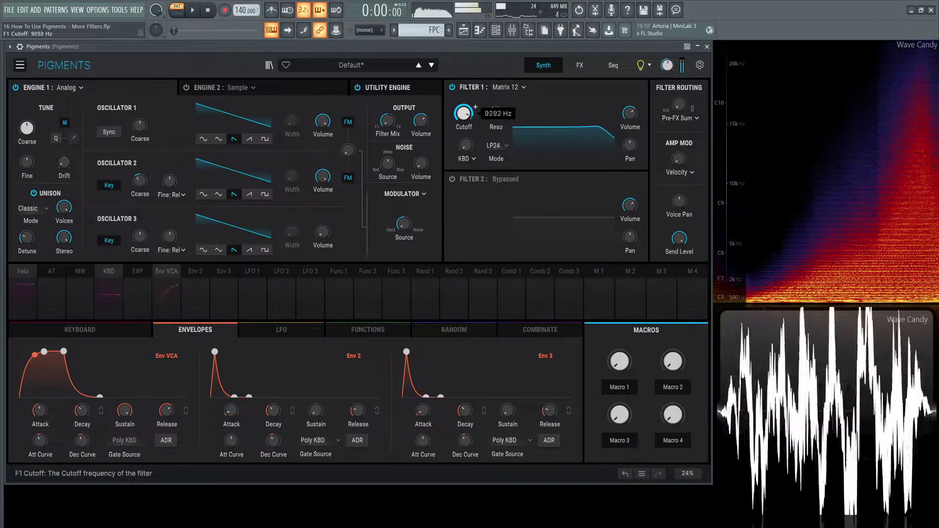
pyautogui.scroll(-15, 475, 106)
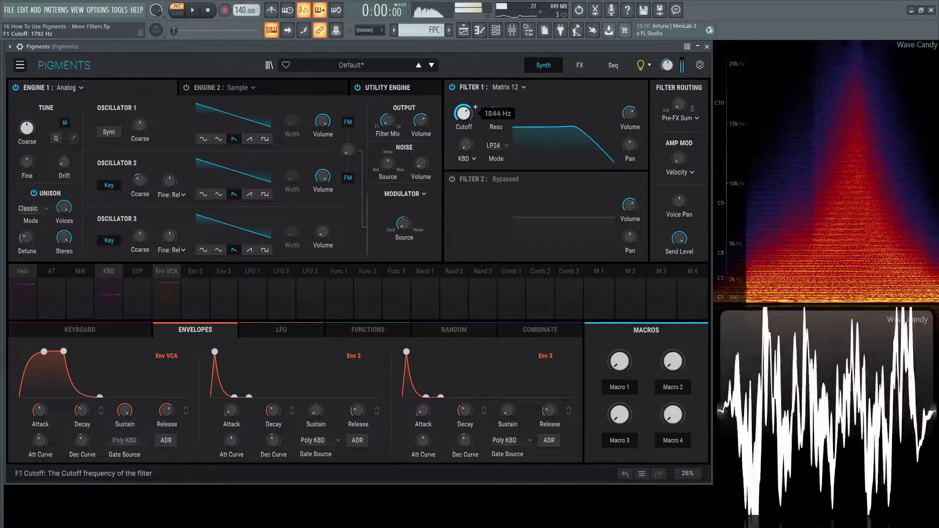
pyautogui.scroll(-1, 475, 107)
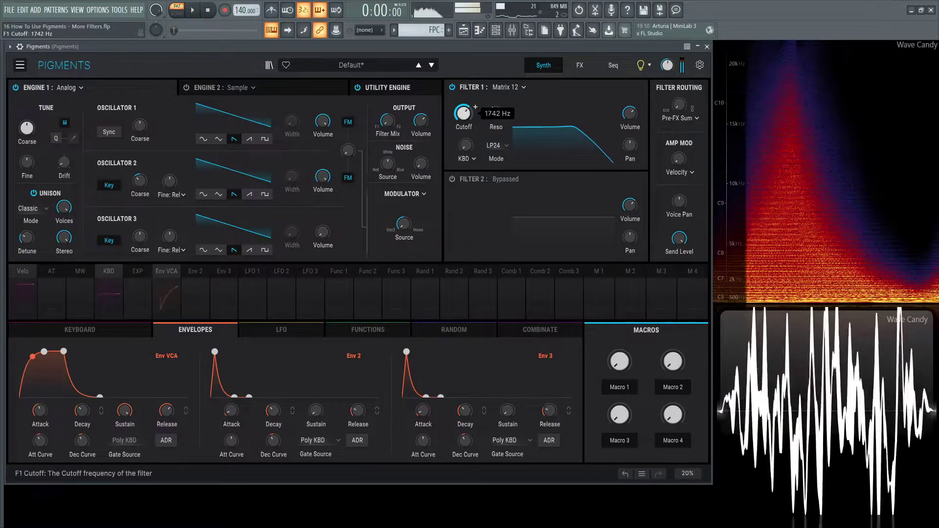
pyautogui.scroll(14, 475, 107)
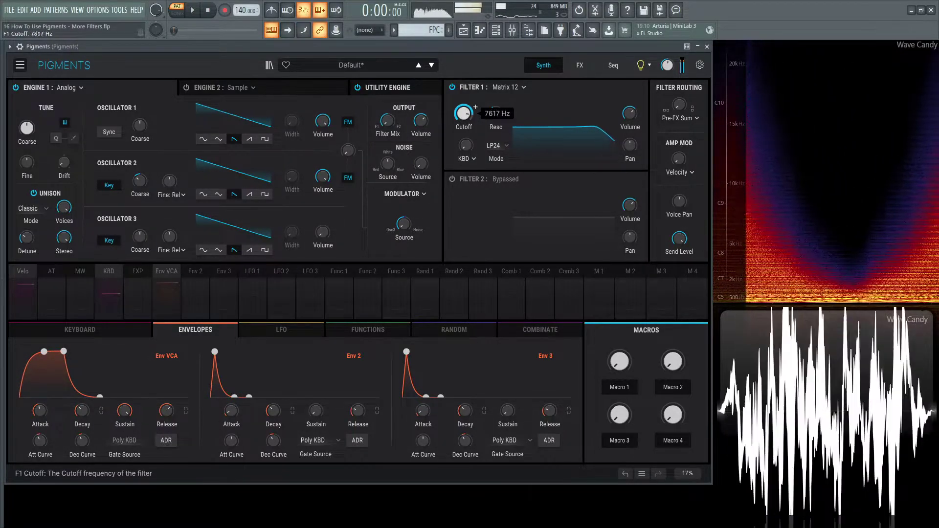
pyautogui.scroll(-6, 475, 106)
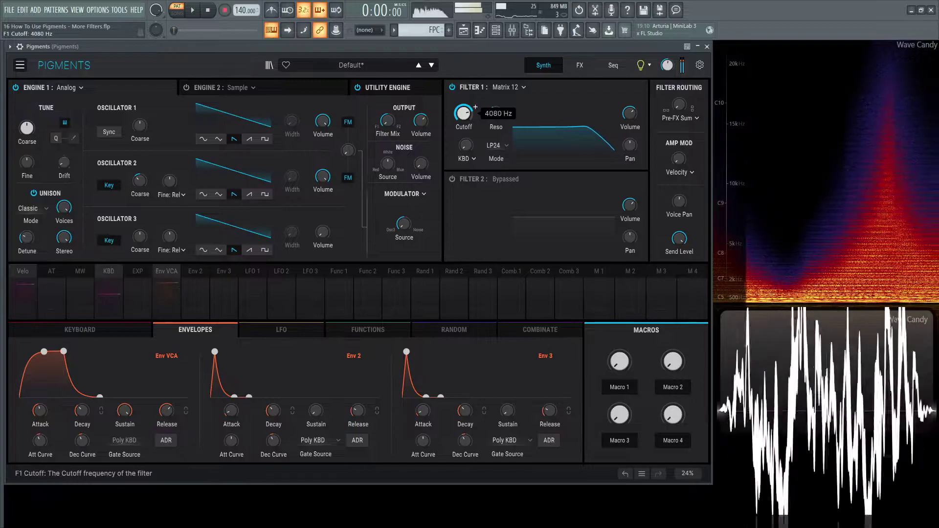
pyautogui.scroll(1, 475, 106)
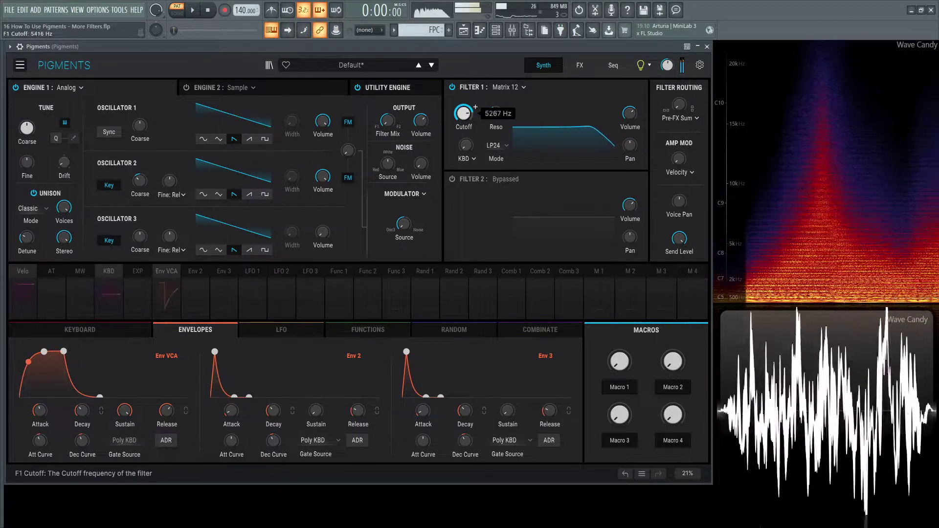
pyautogui.scroll(5, 475, 106)
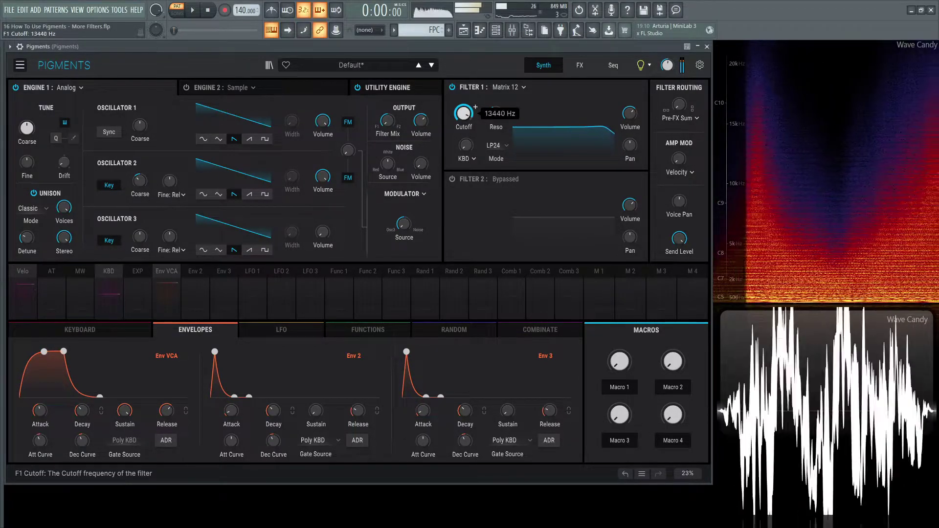
pyautogui.scroll(-20, 475, 106)
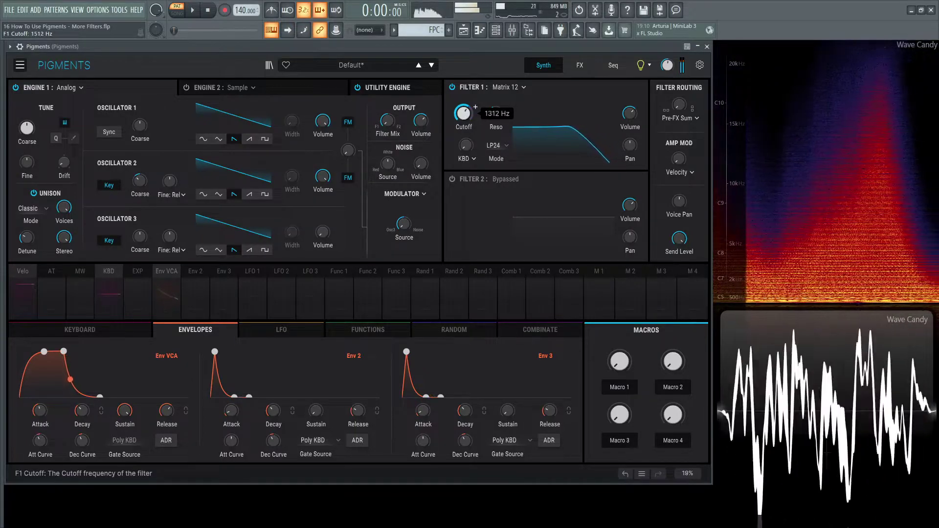
pyautogui.scroll(-3, 475, 107)
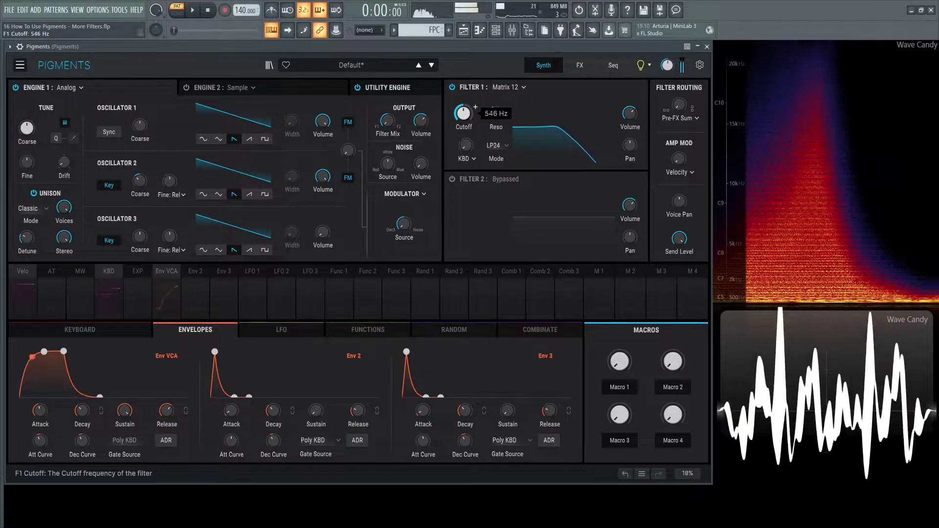
pyautogui.scroll(11, 475, 107)
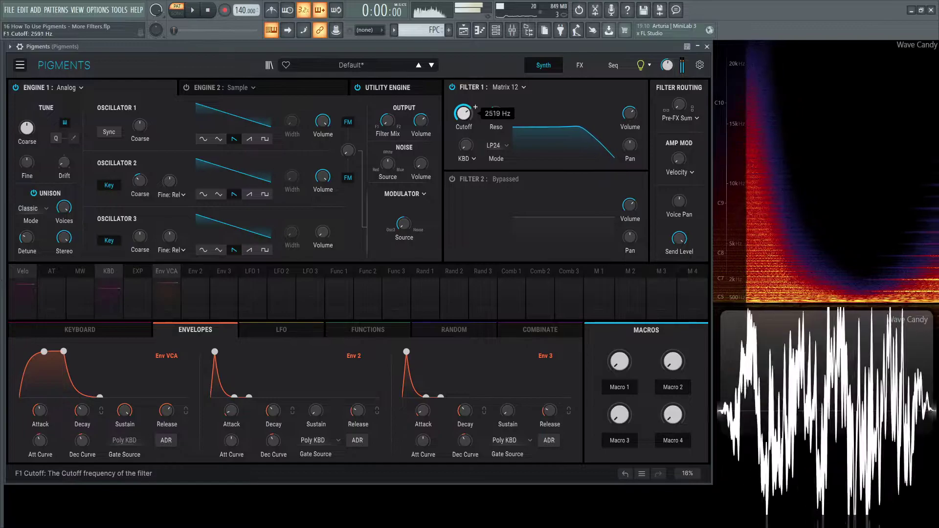
pyautogui.scroll(-6, 475, 106)
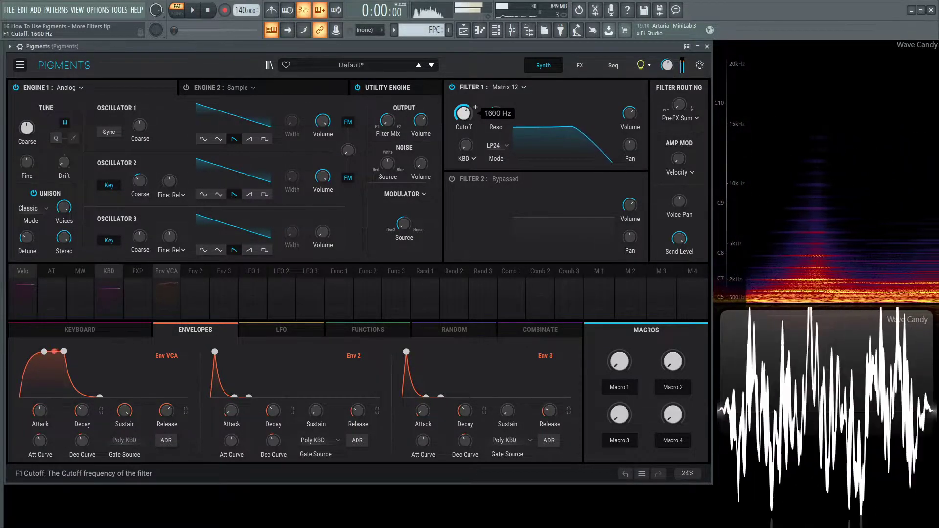
pyautogui.scroll(3, 463, 113)
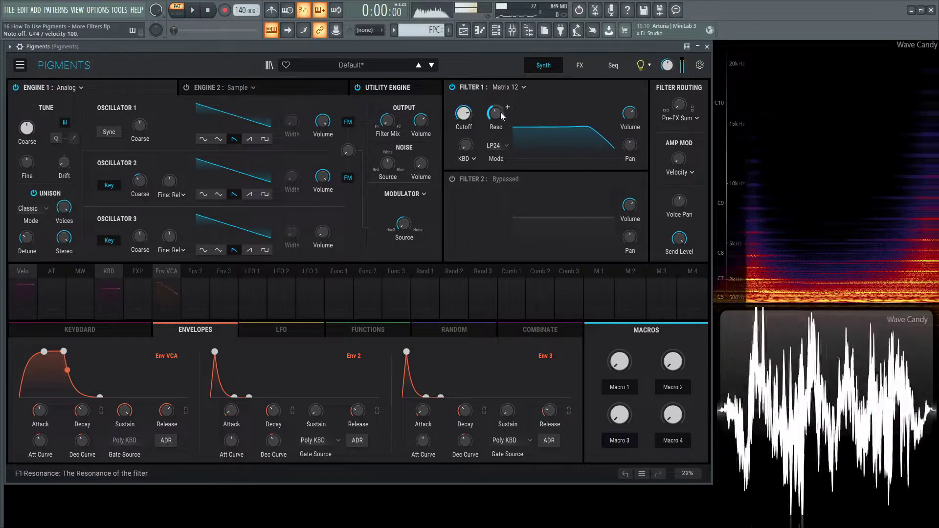
pyautogui.scroll(-3, 508, 107)
# - Set the Matrix 12 filter to Notch+LP6 and lower the cutoff to move the notch down
pyautogui.click(499, 144)
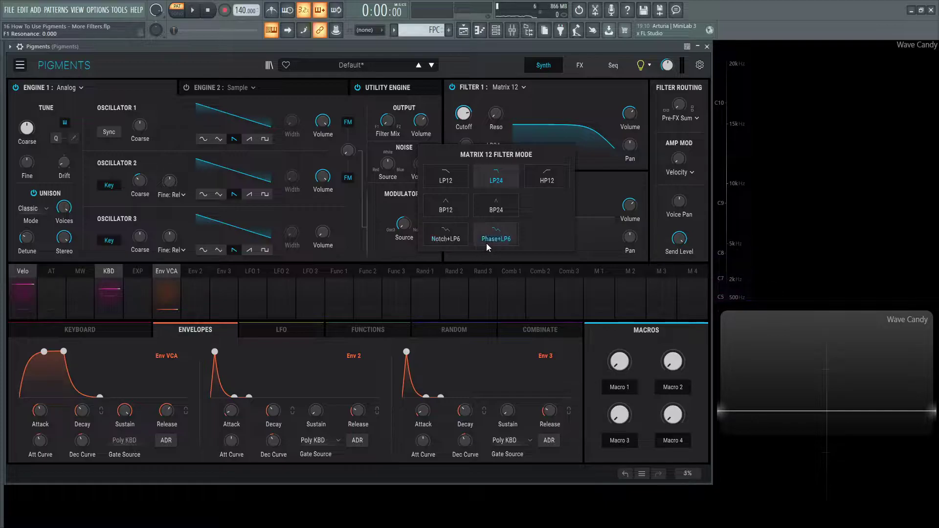
pyautogui.click(455, 240)
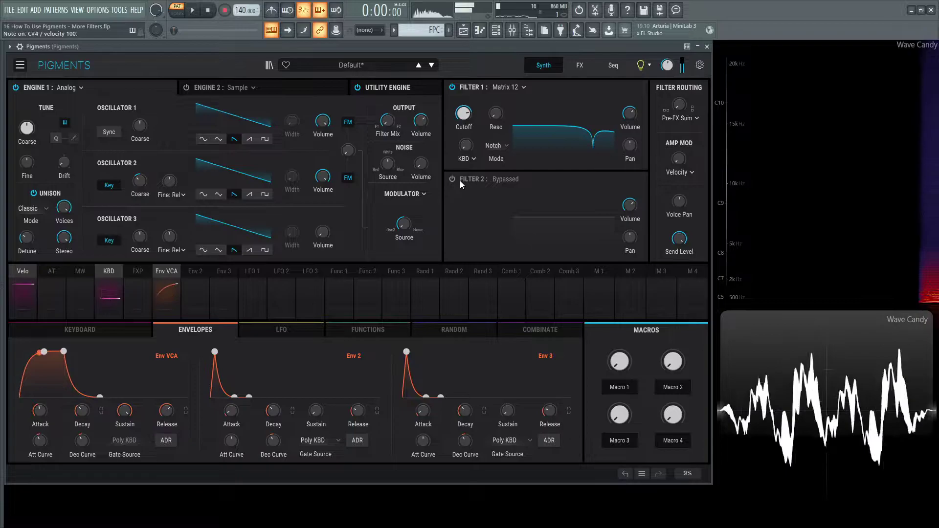
pyautogui.moveTo(463, 113); pyautogui.dragTo(463, 135)
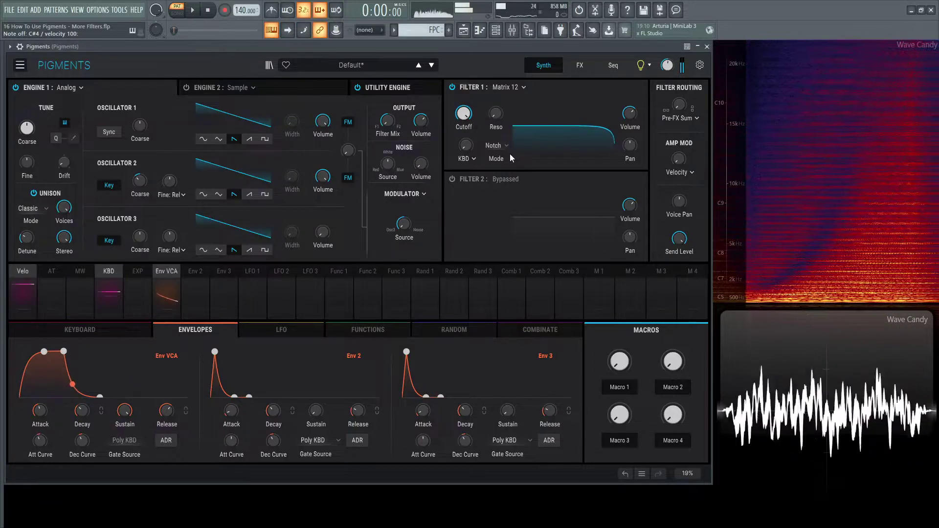
# - Set the Matrix 12 filter to Phase+LP6 and sweep its cutoff down to about 256 Hz
pyautogui.click(498, 145)
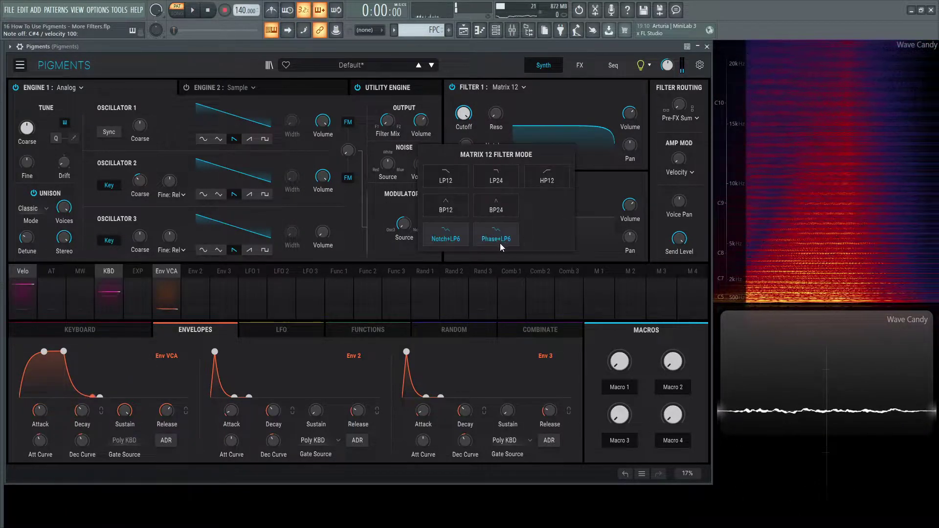
pyautogui.click(499, 225)
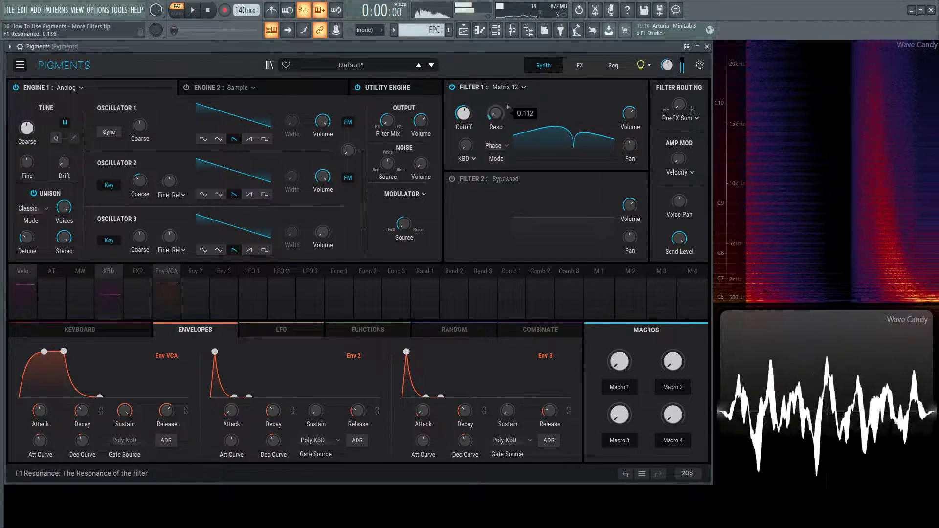
pyautogui.moveTo(463, 114)
pyautogui.mouseDown()
pyautogui.moveTo(463, 128)
pyautogui.moveTo(463, 109)
pyautogui.moveTo(468, 117)
pyautogui.mouseUp()
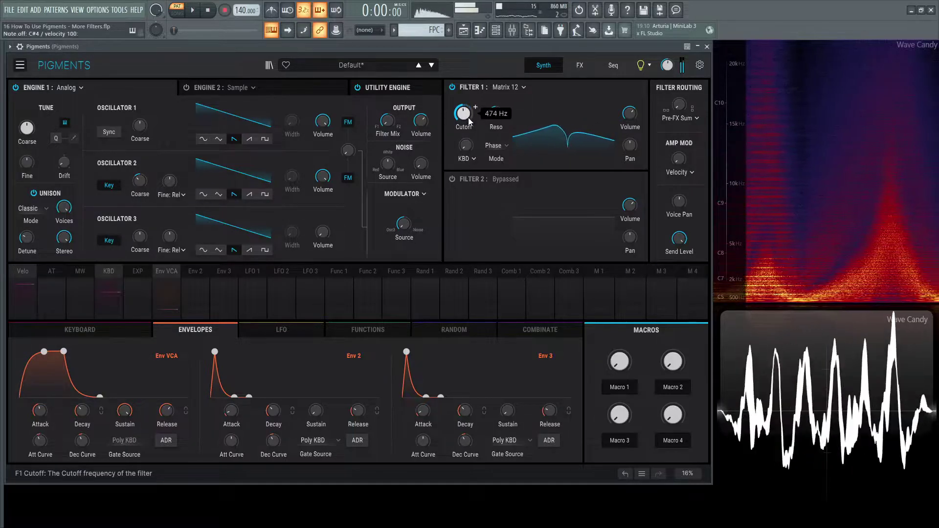
# - Switch Filter 1 to Mini and sweep its cutoff down to about 1.6 kHz, then 650 Hz, and back
pyautogui.click(509, 86)
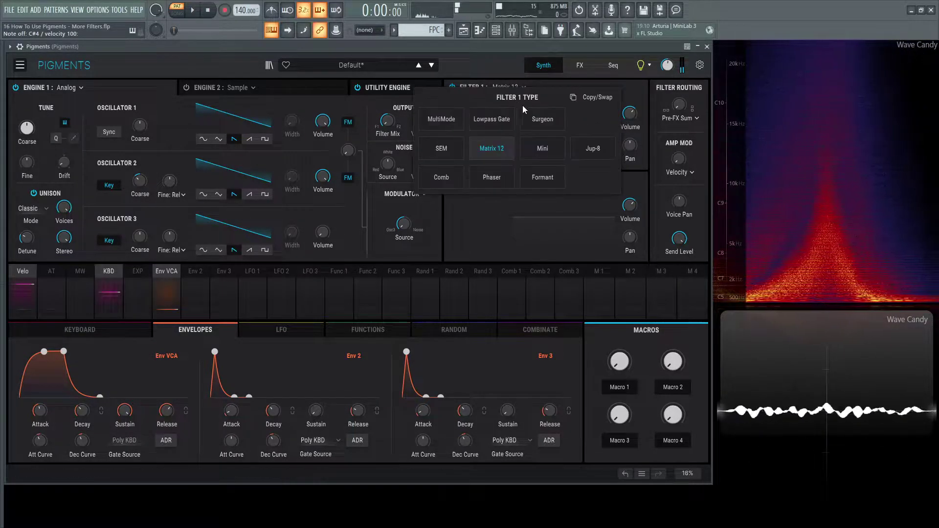
pyautogui.click(550, 148)
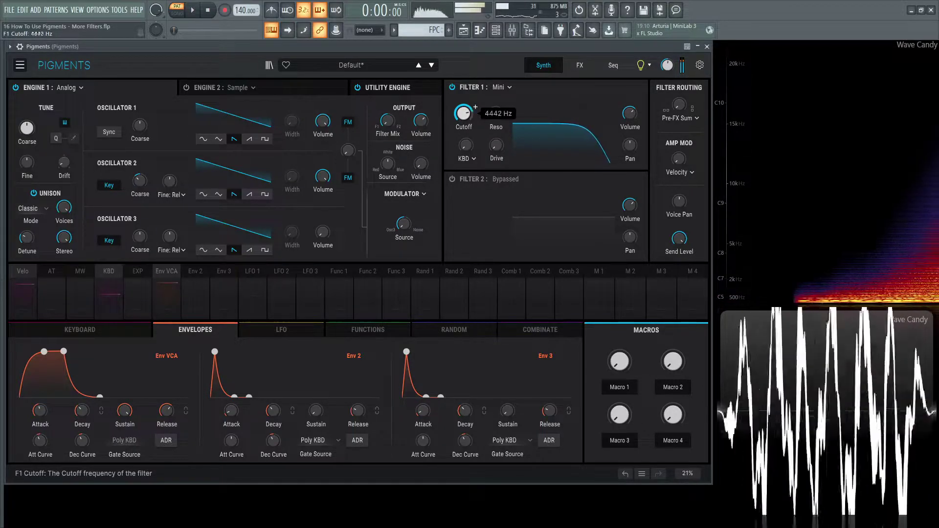
pyautogui.moveTo(464, 113); pyautogui.dragTo(463, 135)
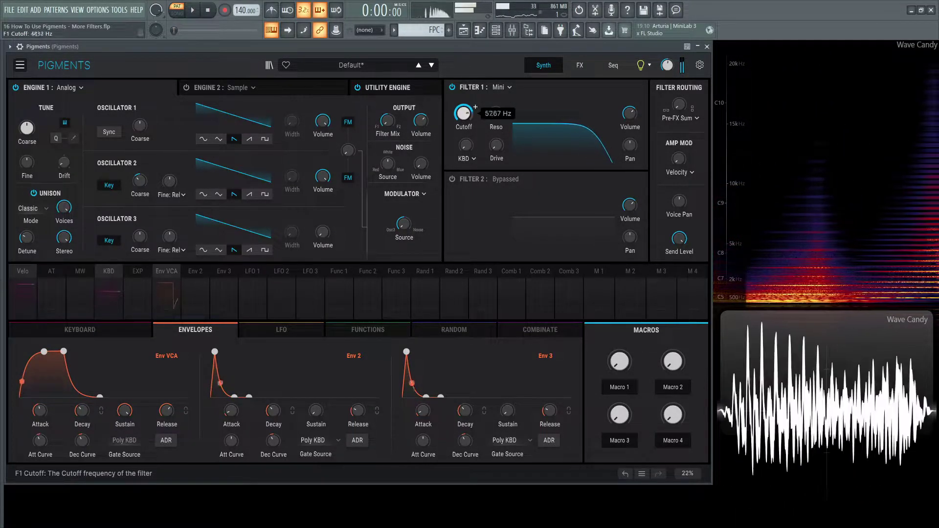
pyautogui.moveTo(464, 134); pyautogui.dragTo(463, 139)
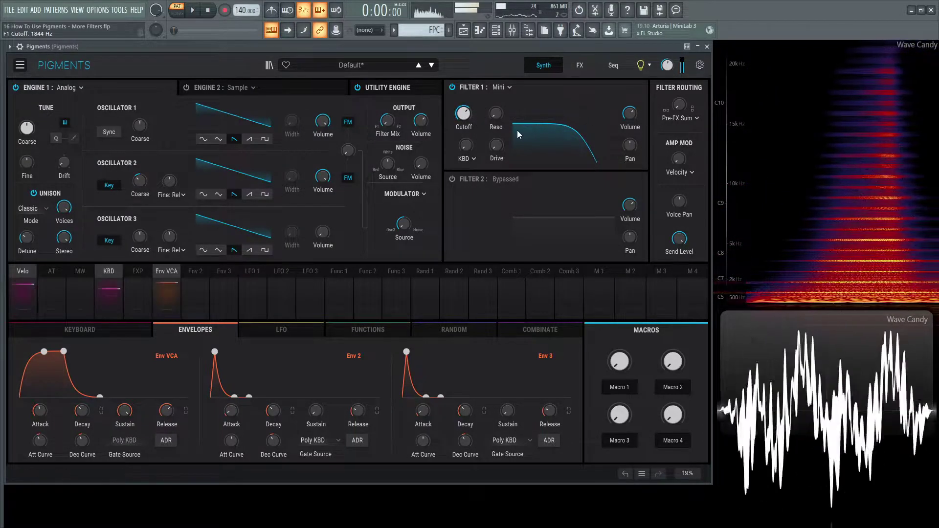
pyautogui.moveTo(470, 116)
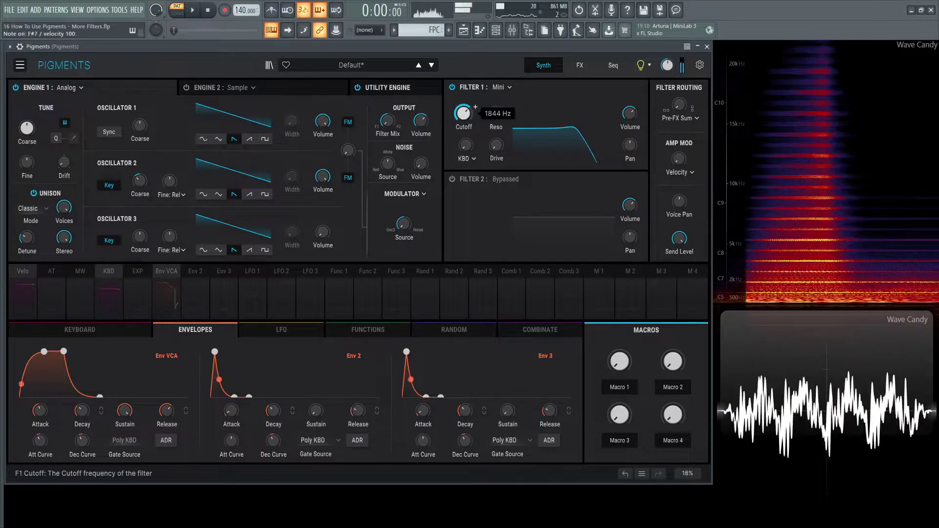
pyautogui.scroll(-8, 463, 113)
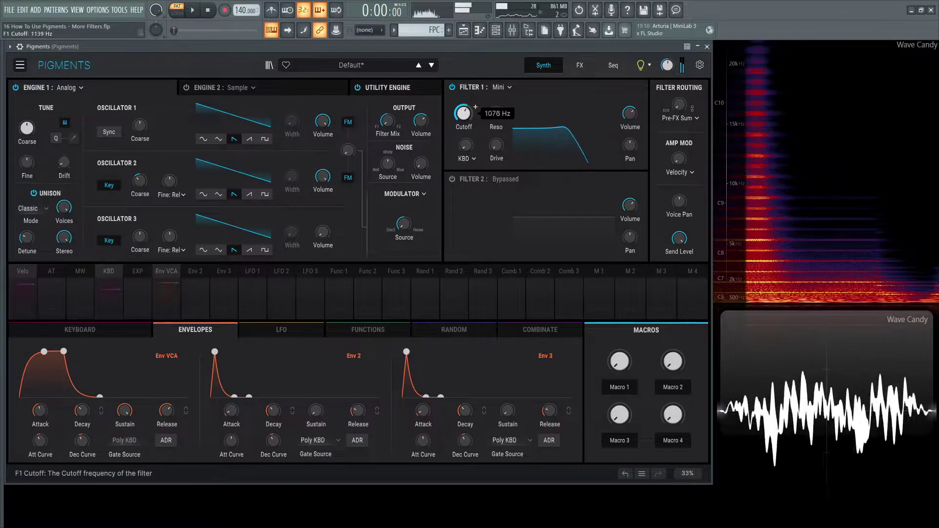
pyautogui.scroll(5, 463, 113)
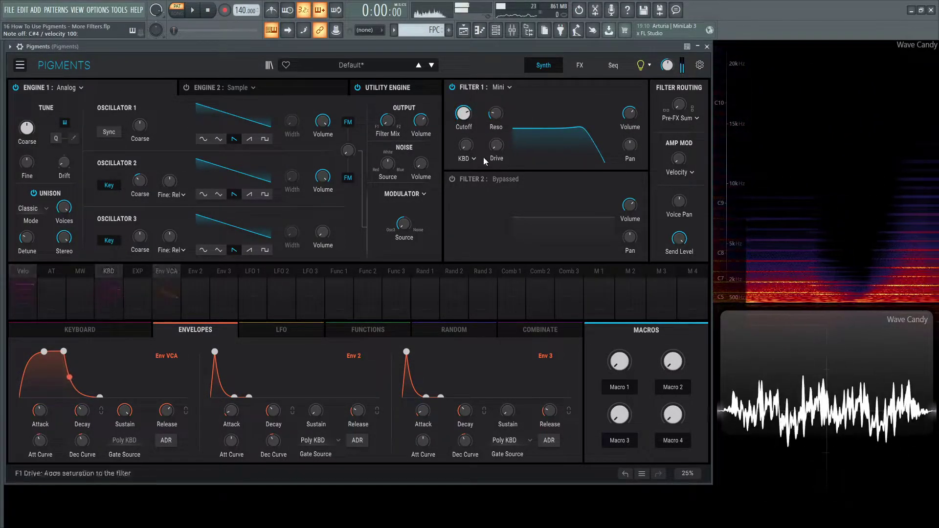
# - Sweep the Mini cutoff up to 20000 Hz and back down, then raise Drive to 1.00
pyautogui.scroll(5, 496, 147)
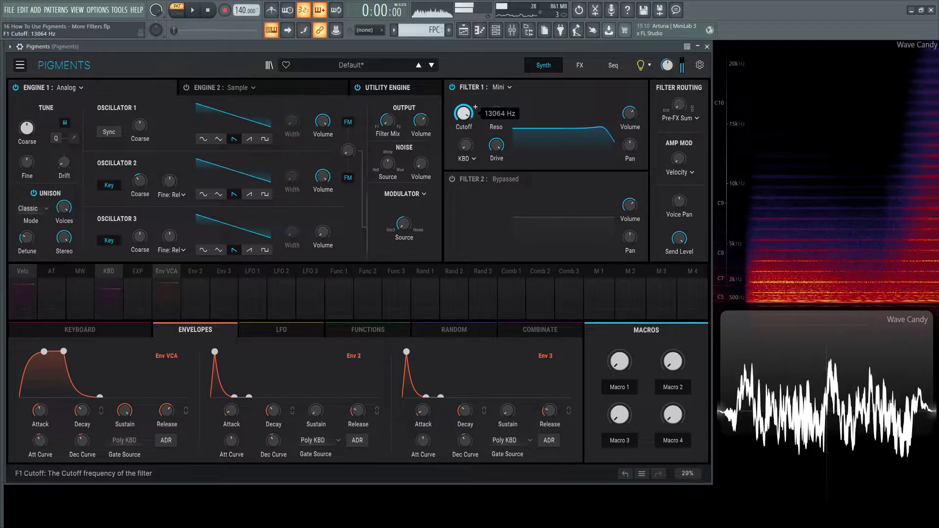
pyautogui.scroll(-3, 463, 113)
pyautogui.scroll(4, 475, 106)
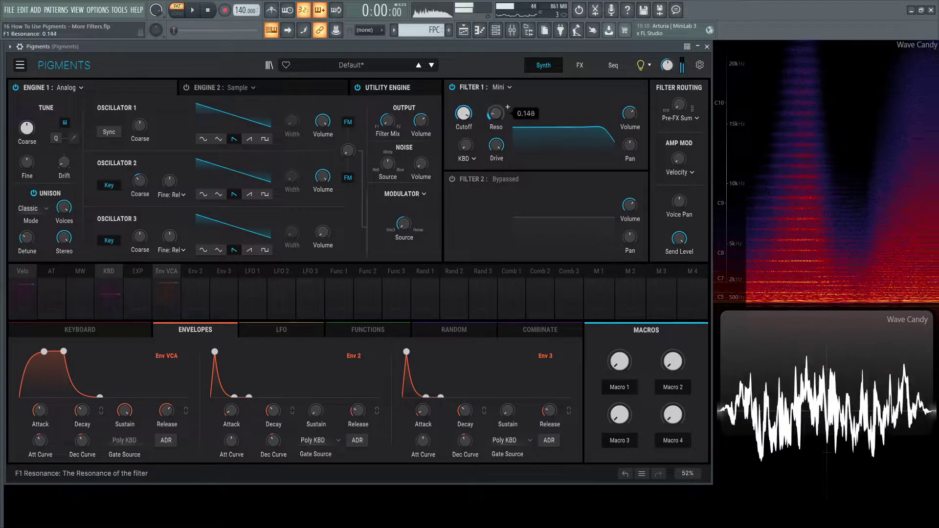
pyautogui.scroll(-2, 475, 107)
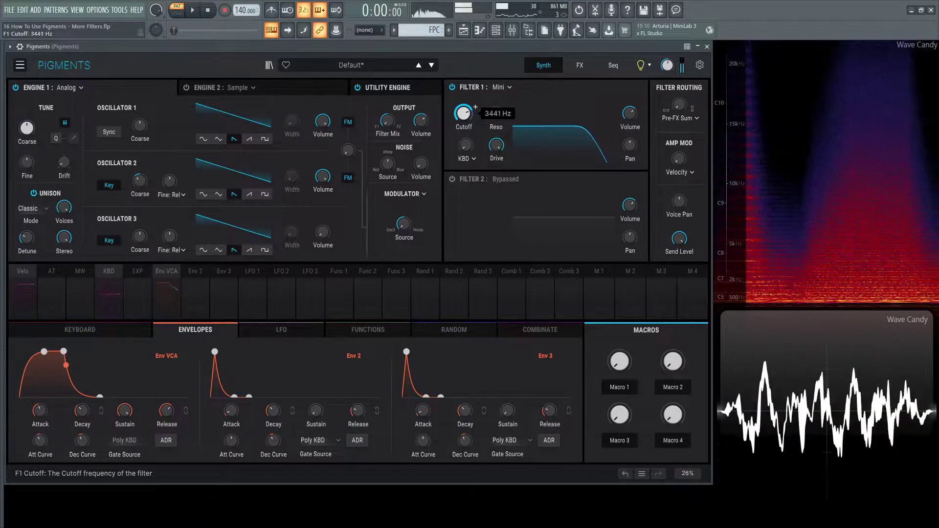
pyautogui.scroll(-4, 474, 107)
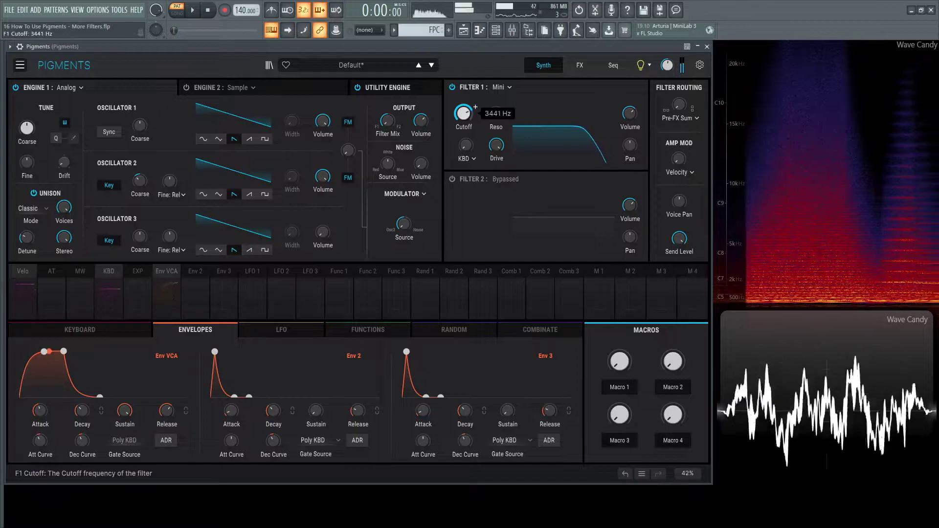
pyautogui.scroll(6, 475, 107)
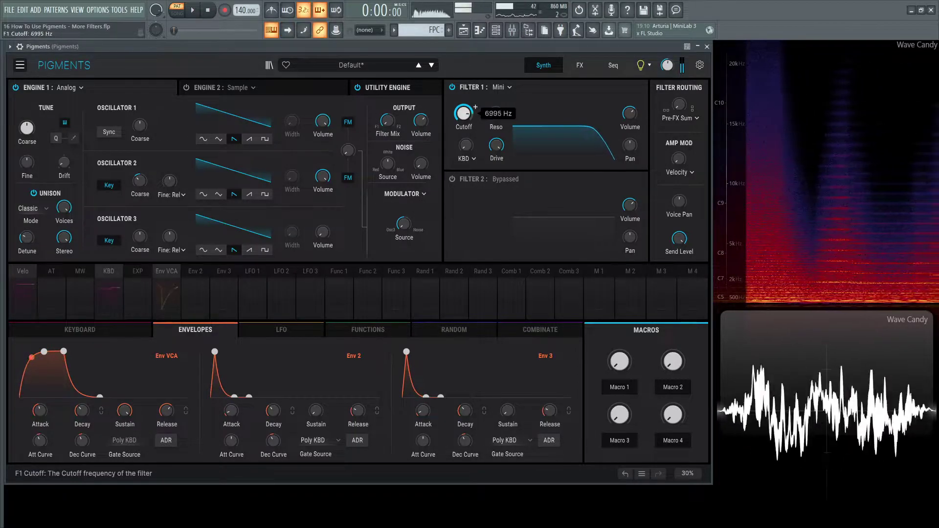
pyautogui.scroll(2, 475, 107)
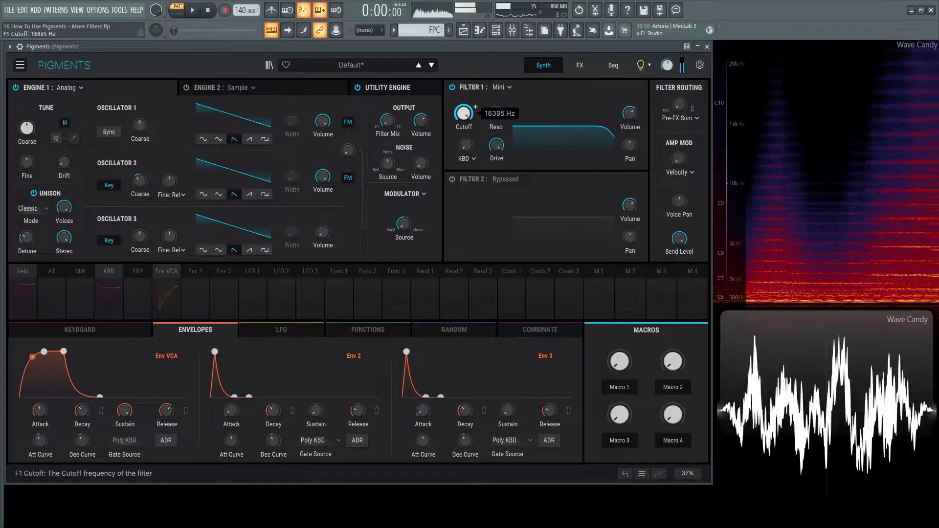
pyautogui.scroll(2, 475, 107)
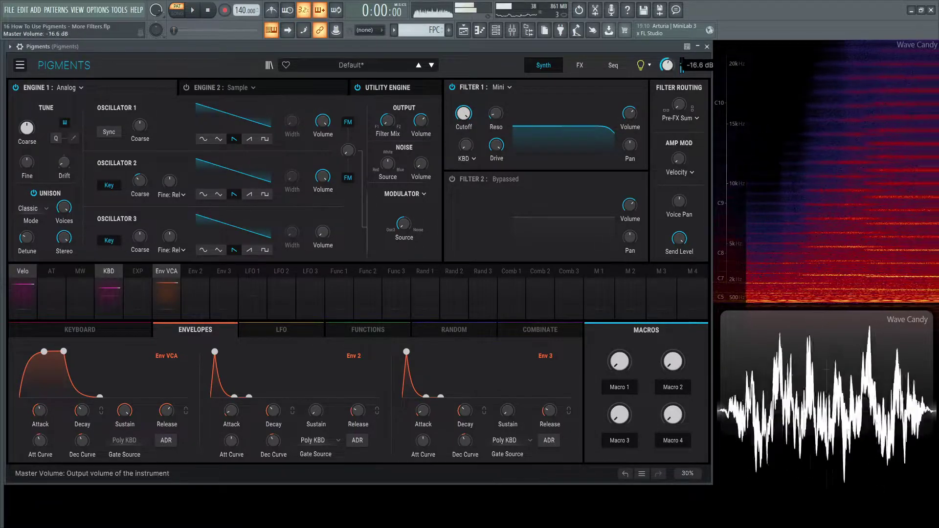
pyautogui.scroll(-2, 475, 106)
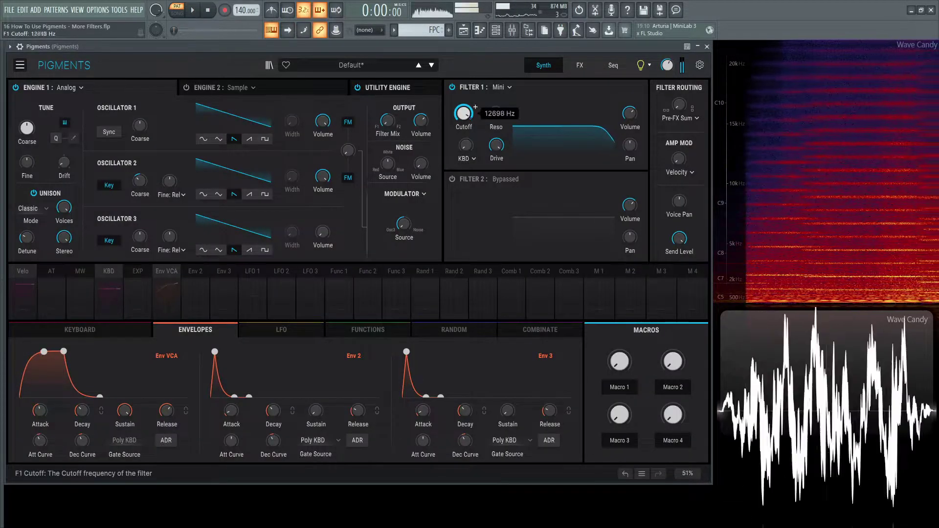
pyautogui.scroll(3, 475, 106)
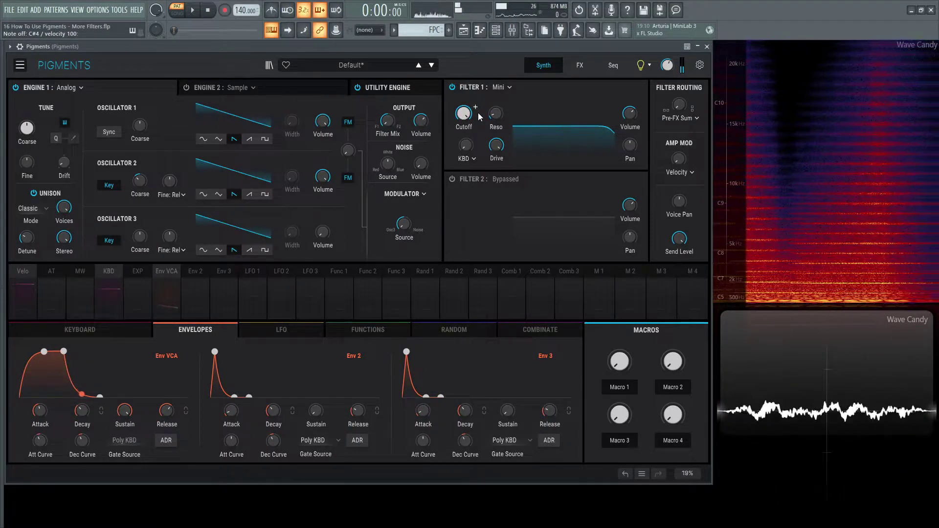
pyautogui.scroll(3, 498, 142)
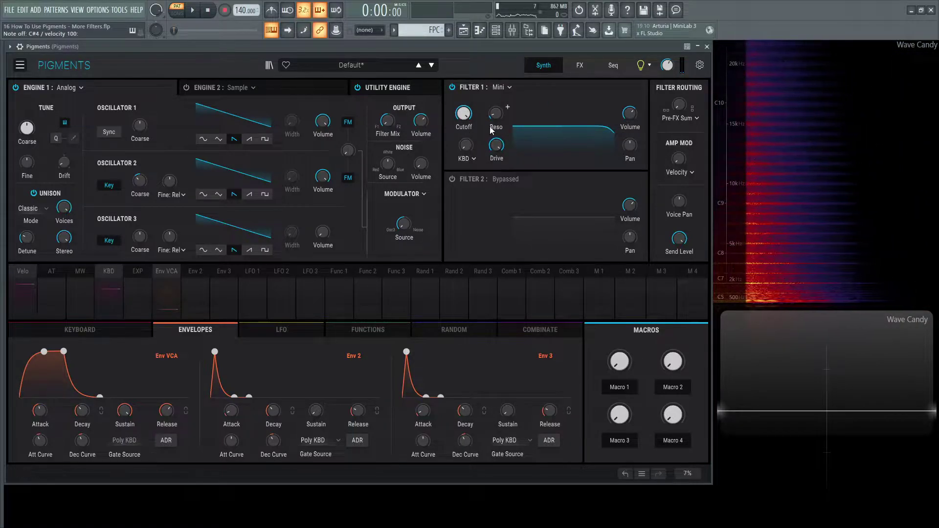
# - Switch Filter 1 to Jup-8 (LP24) and sweep its cutoff between about 1470 and 13064 Hz
pyautogui.click(509, 87)
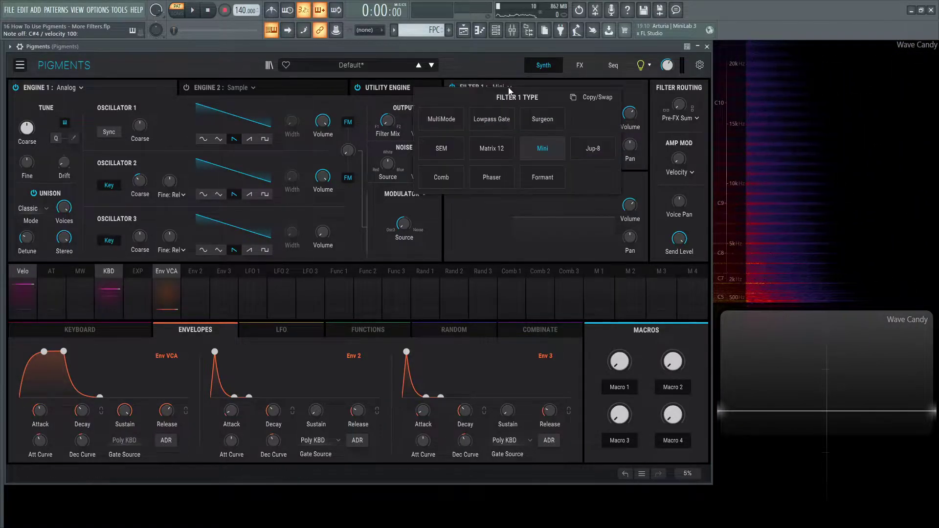
pyautogui.click(592, 149)
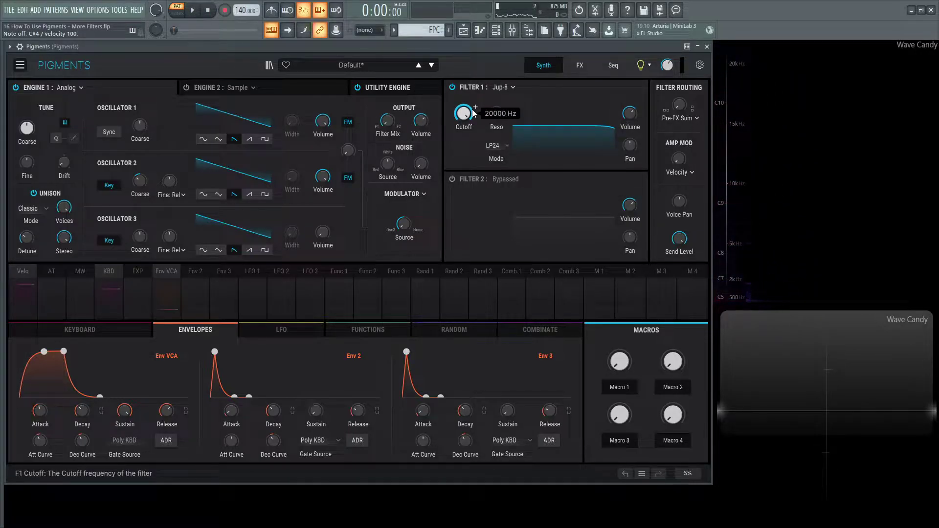
pyautogui.scroll(-10, 468, 116)
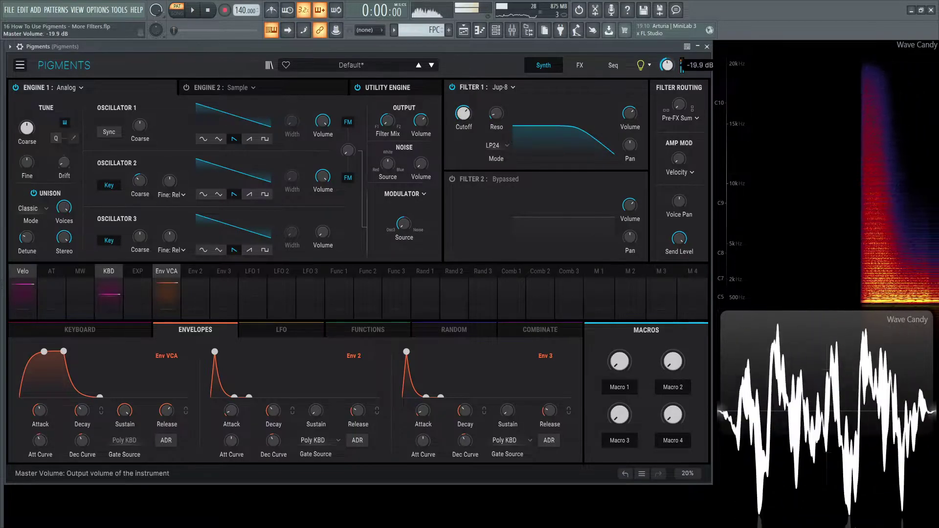
pyautogui.scroll(-5, 465, 113)
pyautogui.scroll(7, 475, 107)
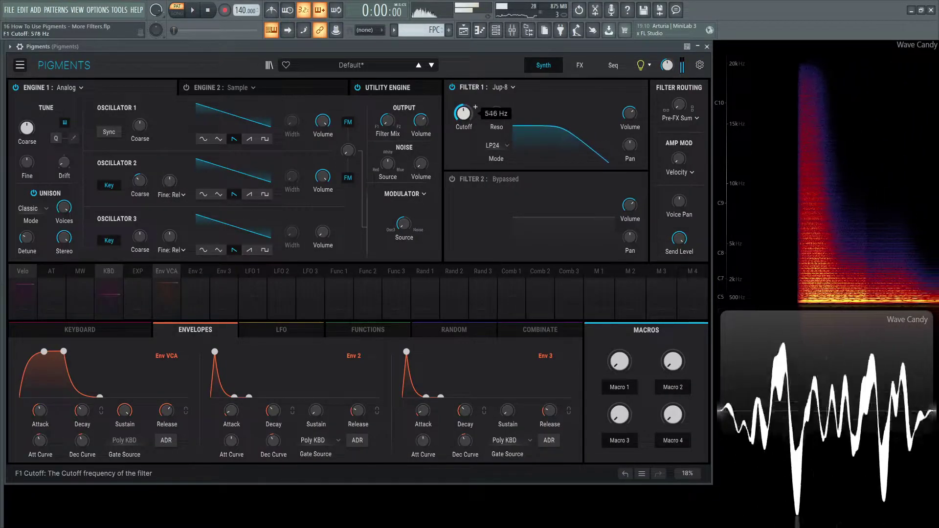
pyautogui.scroll(3, 475, 107)
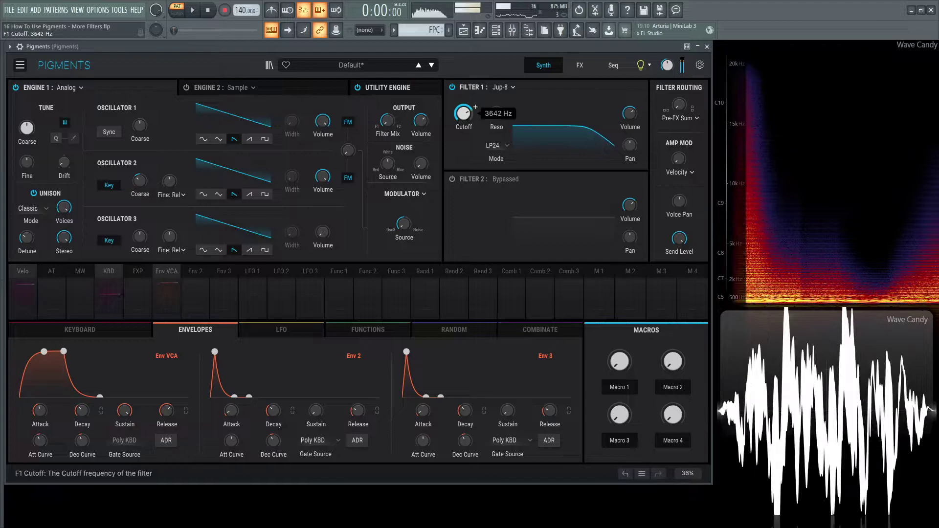
pyautogui.scroll(-15, 475, 108)
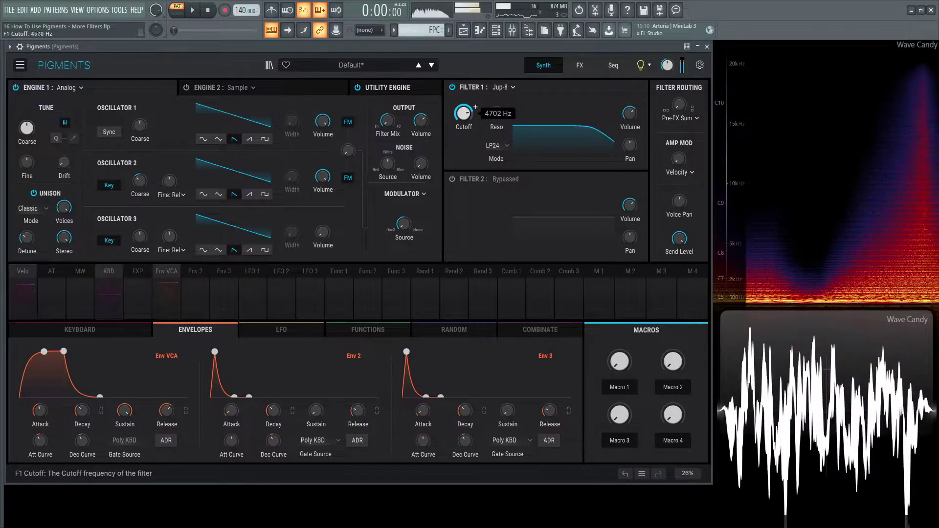
pyautogui.scroll(6, 475, 107)
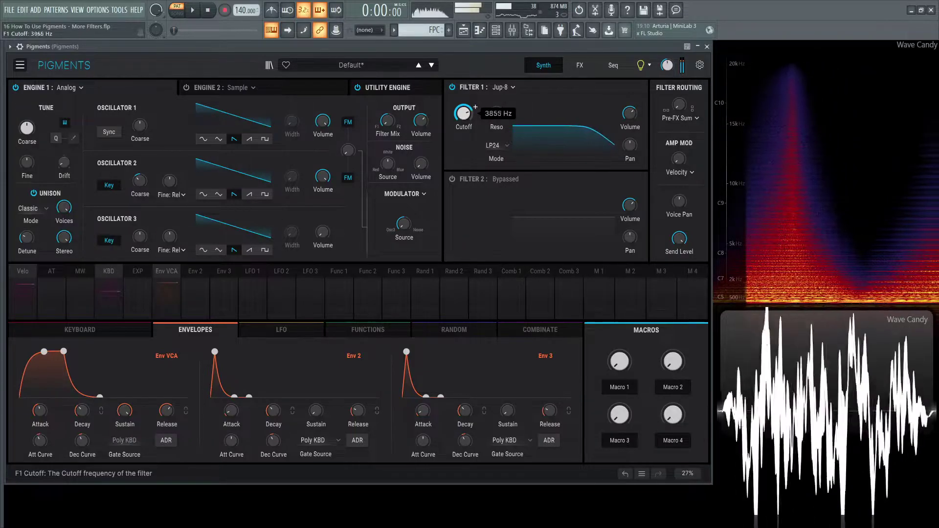
pyautogui.scroll(-5, 475, 107)
pyautogui.scroll(3, 475, 106)
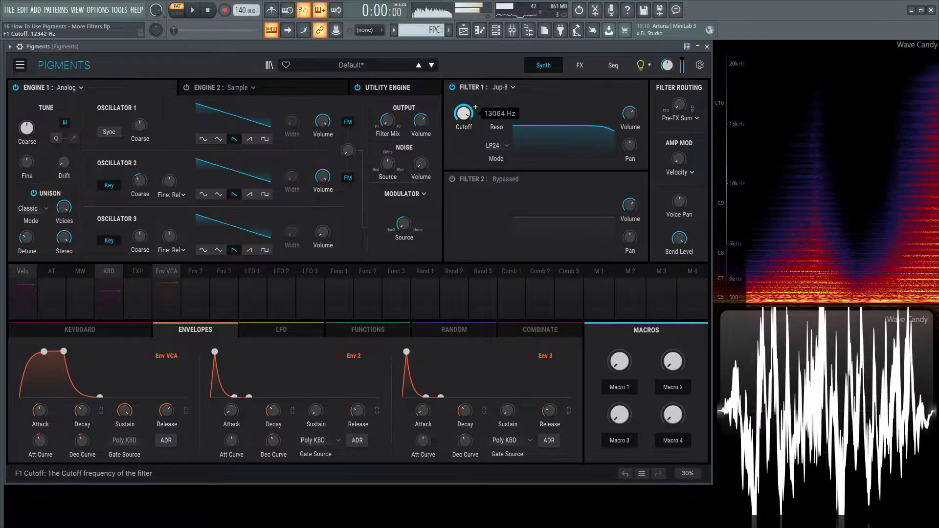
pyautogui.scroll(-3, 474, 106)
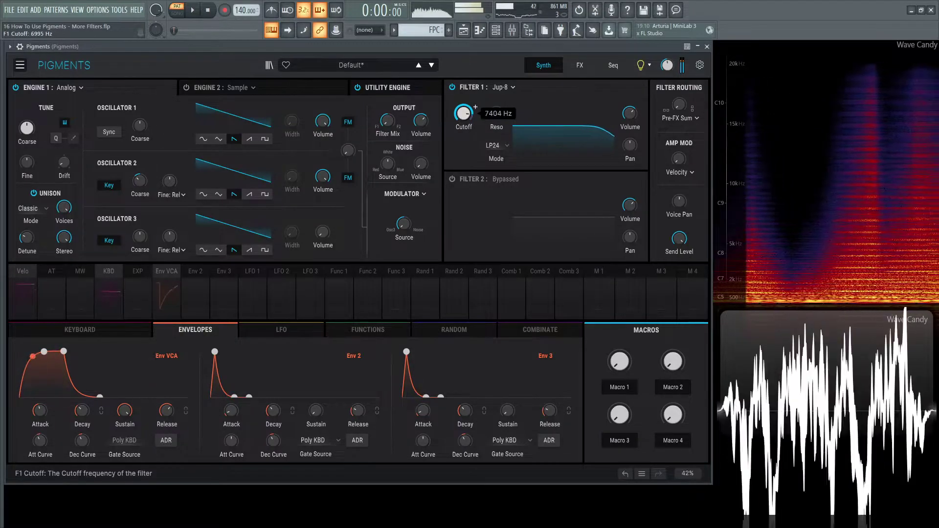
pyautogui.scroll(-6, 475, 106)
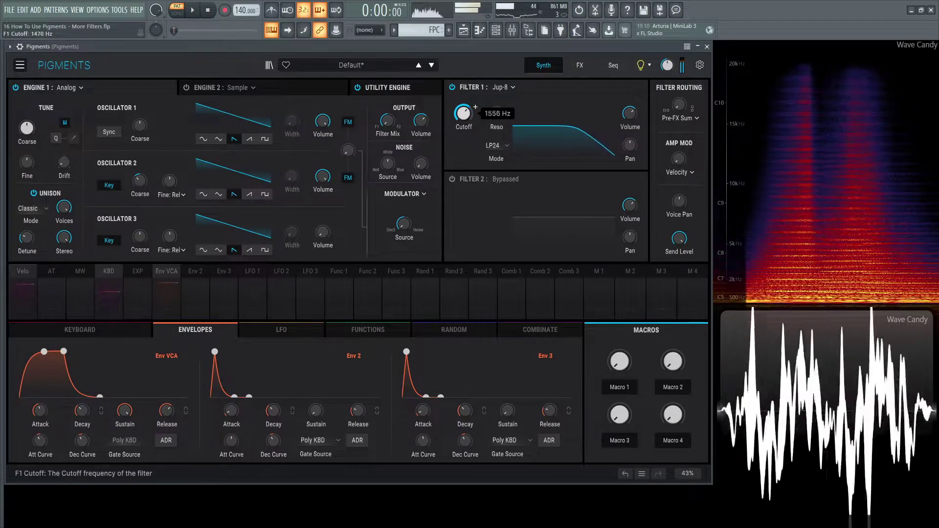
pyautogui.scroll(-1, 475, 107)
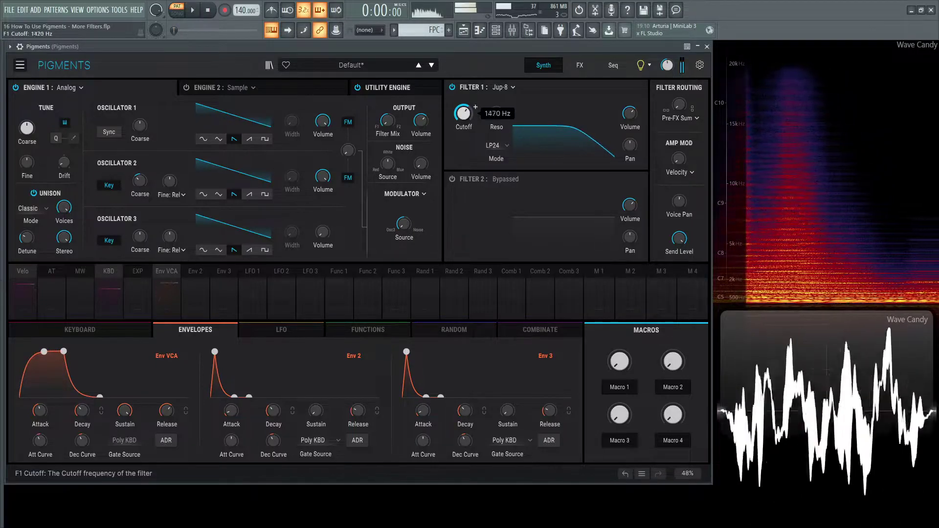
pyautogui.scroll(2, 475, 107)
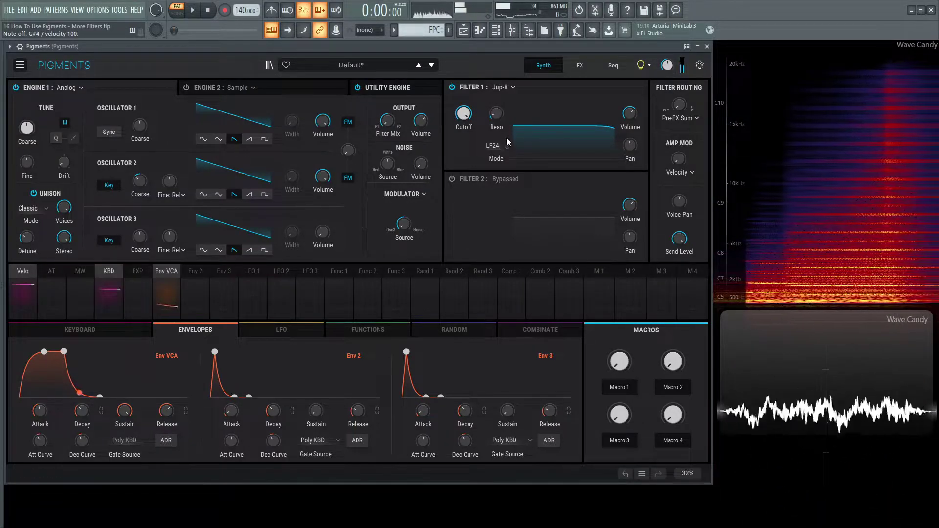
# - Set the Jup-8 to LP12 and sweep cutoff from 20000 Hz to 256 Hz, then up near 5900 Hz
pyautogui.moveTo(501, 115)
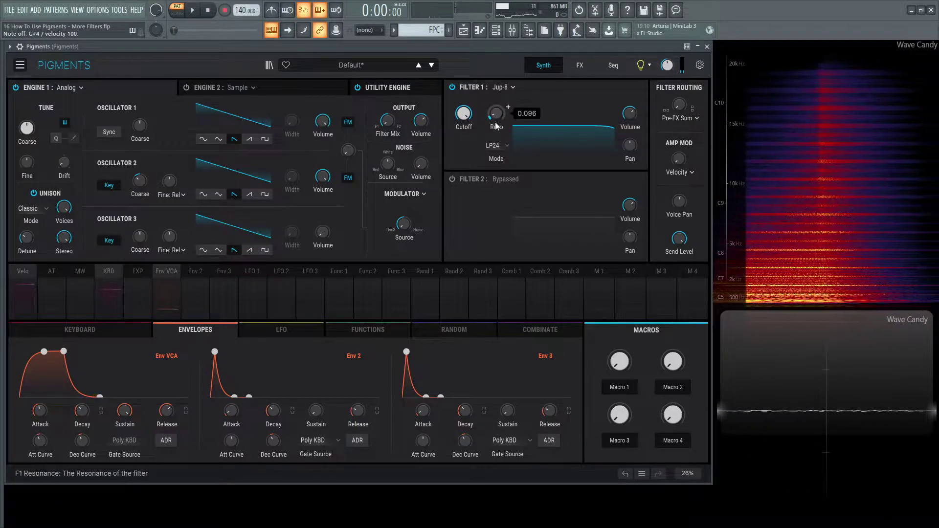
pyautogui.click(496, 146)
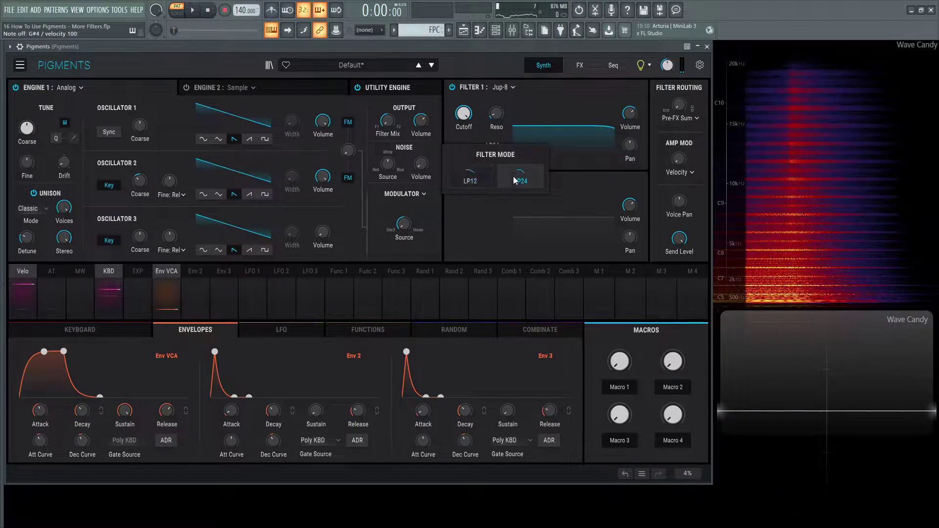
pyautogui.click(470, 177)
pyautogui.moveTo(473, 108)
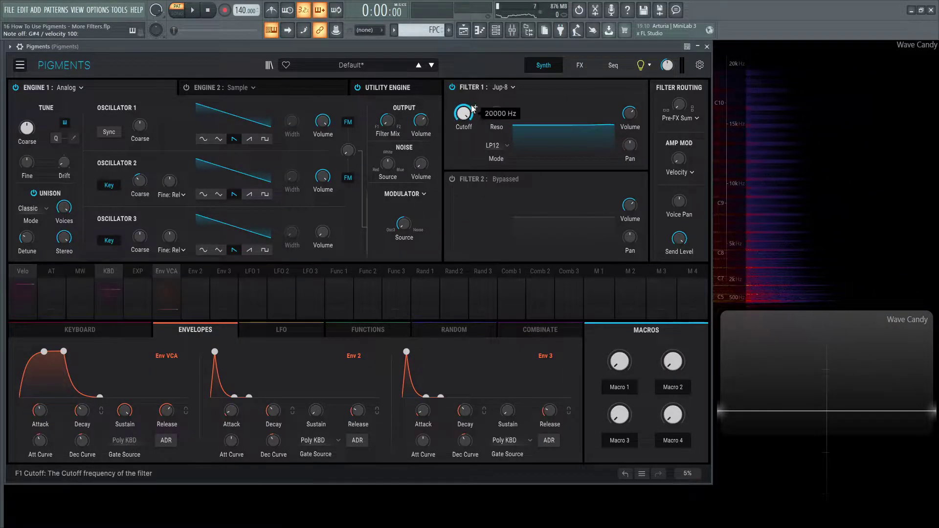
pyautogui.moveTo(463, 114)
pyautogui.mouseDown()
pyautogui.moveTo(463, 151)
pyautogui.moveTo(463, 122)
pyautogui.moveTo(463, 130)
pyautogui.mouseUp()
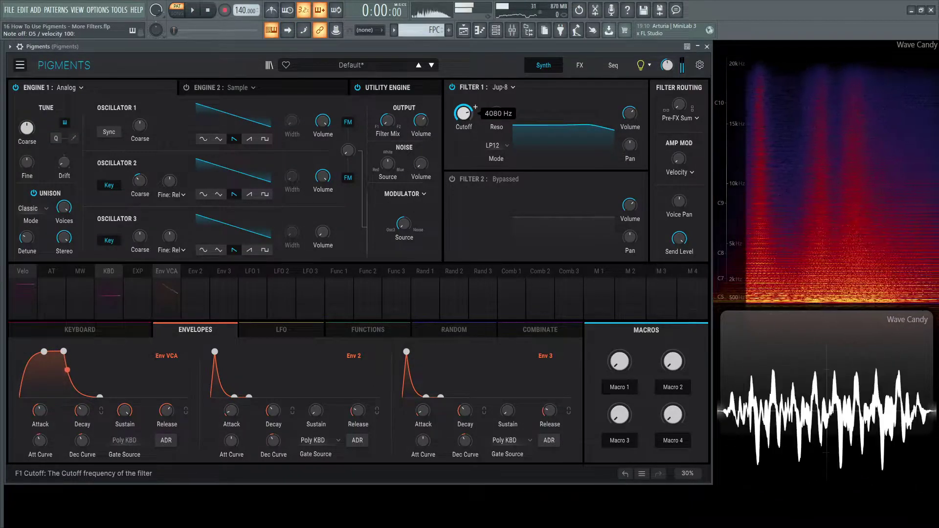
pyautogui.moveTo(463, 130); pyautogui.dragTo(463, 129)
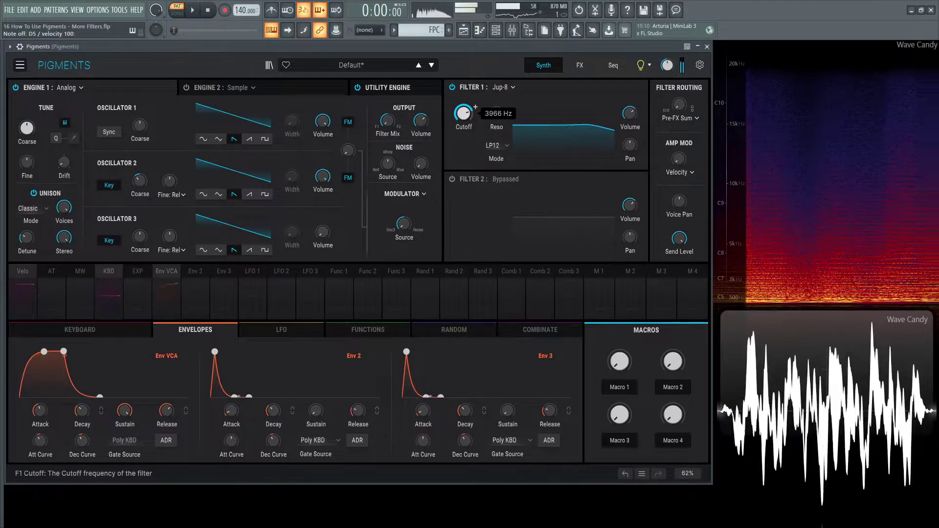
pyautogui.moveTo(463, 129); pyautogui.dragTo(579, 105)
# - Switch Filter 1 back to the Mini filter type, leaving the filter type list showing
pyautogui.click(512, 88)
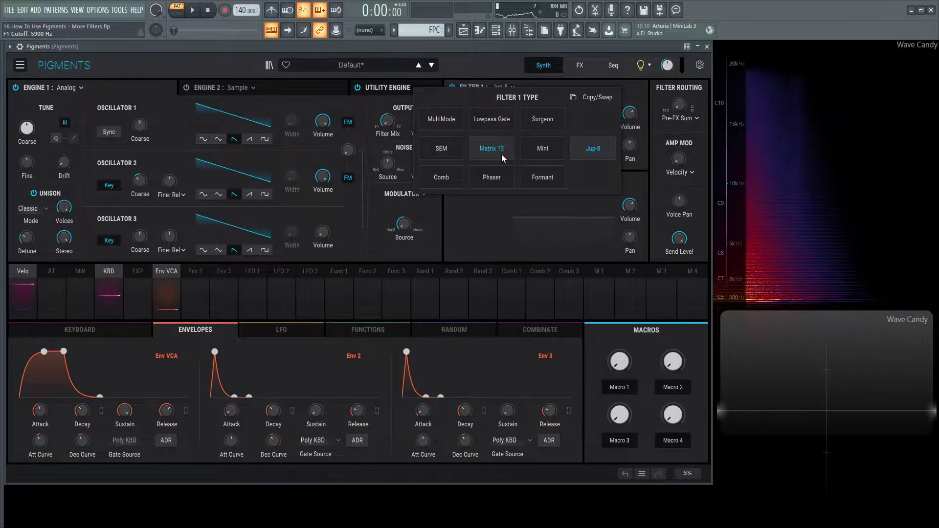
pyautogui.click(542, 148)
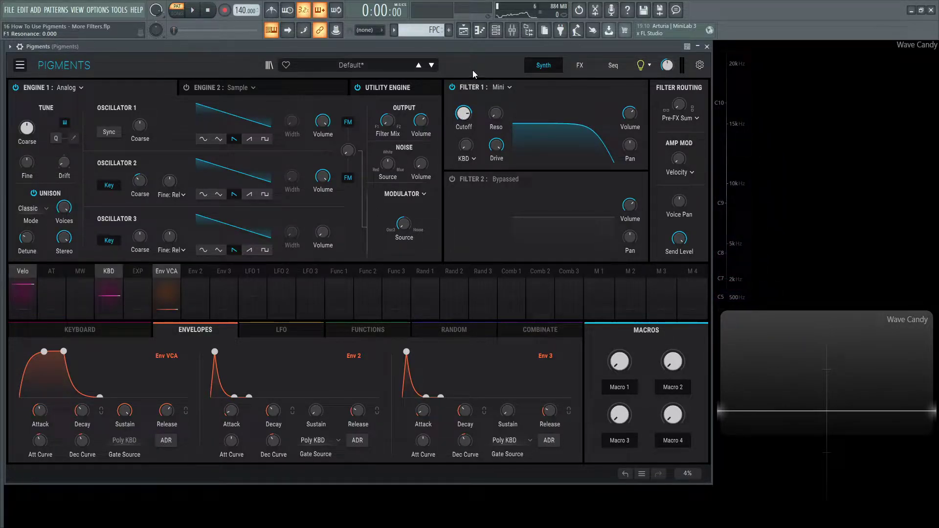
pyautogui.click(497, 85)
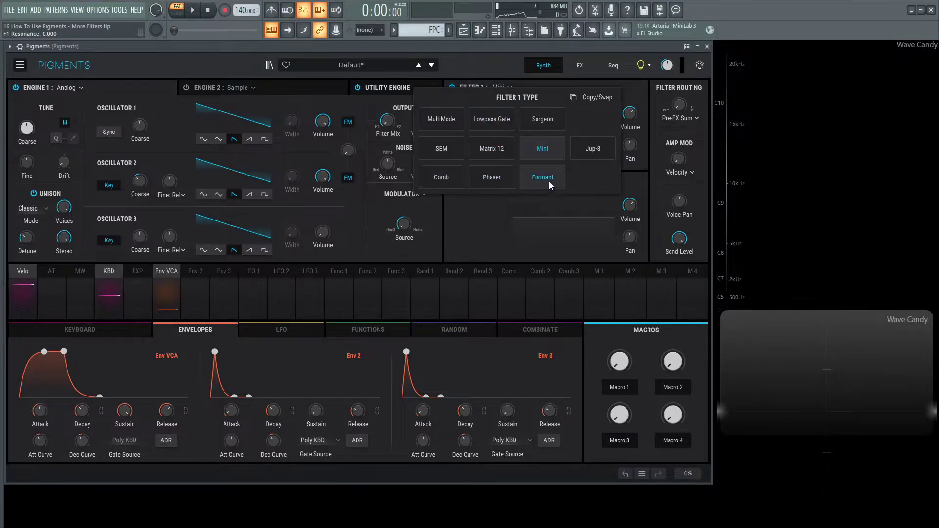